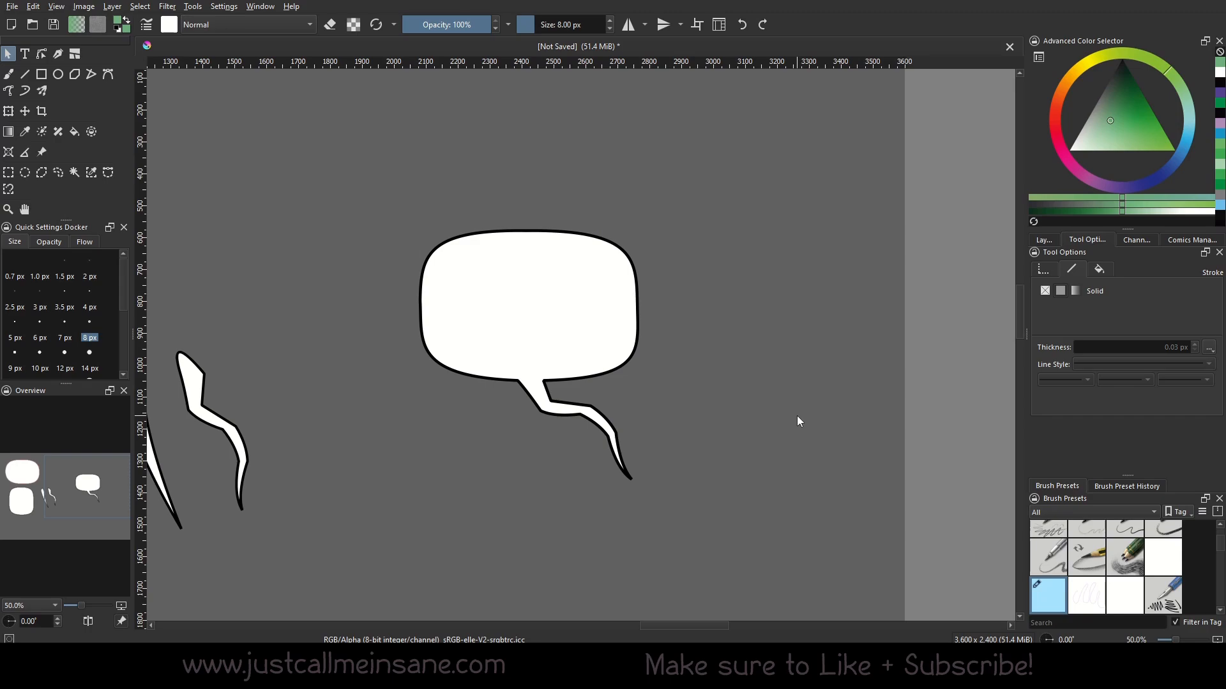
Move the speech balloon with its attached tail slightly up and to the left on the canvas
scroll(797, 415, "down", 1)
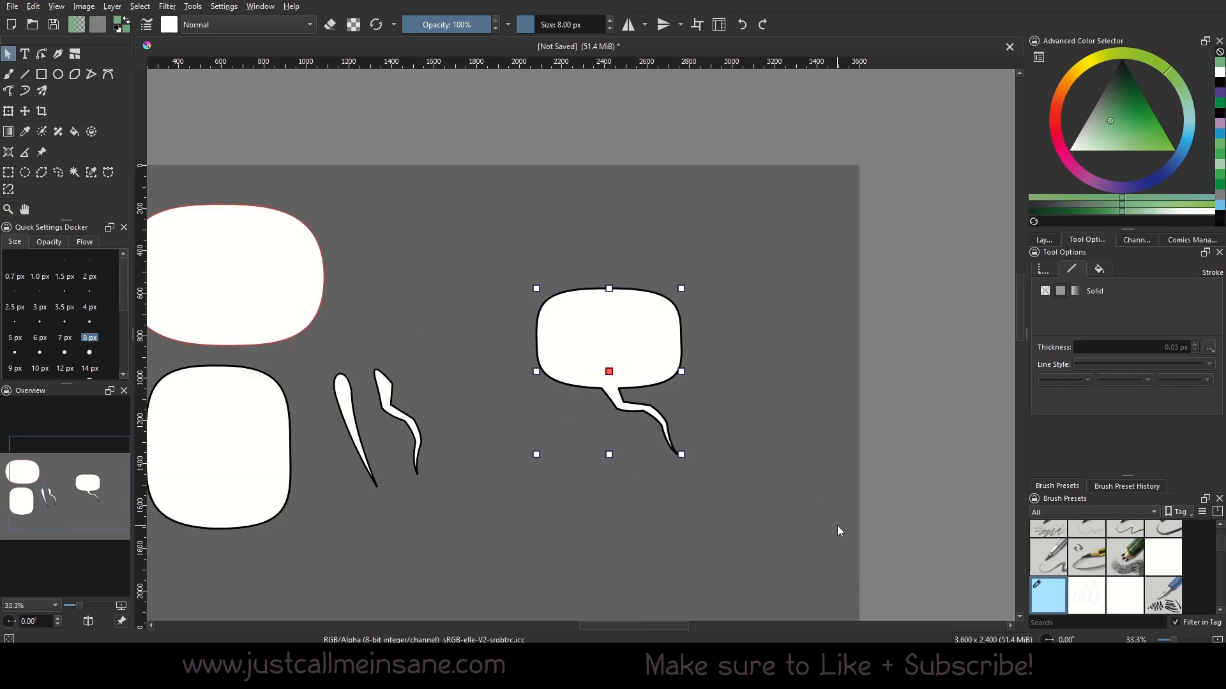
left_click(767, 529)
left_click(649, 336)
left_click_drag(649, 337, 591, 305)
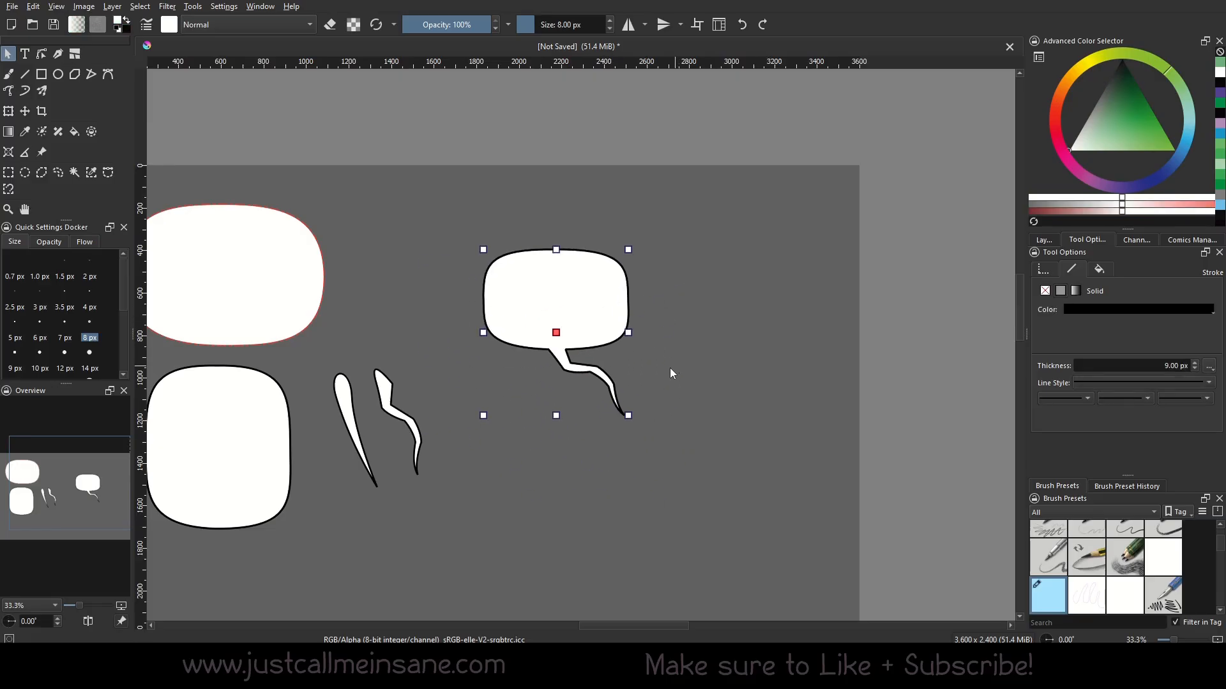
Try mirroring the speech balloon with its tail horizontally and moving it, and undo both changes
right_click(613, 332)
mouse_move(641, 345)
left_click(926, 387)
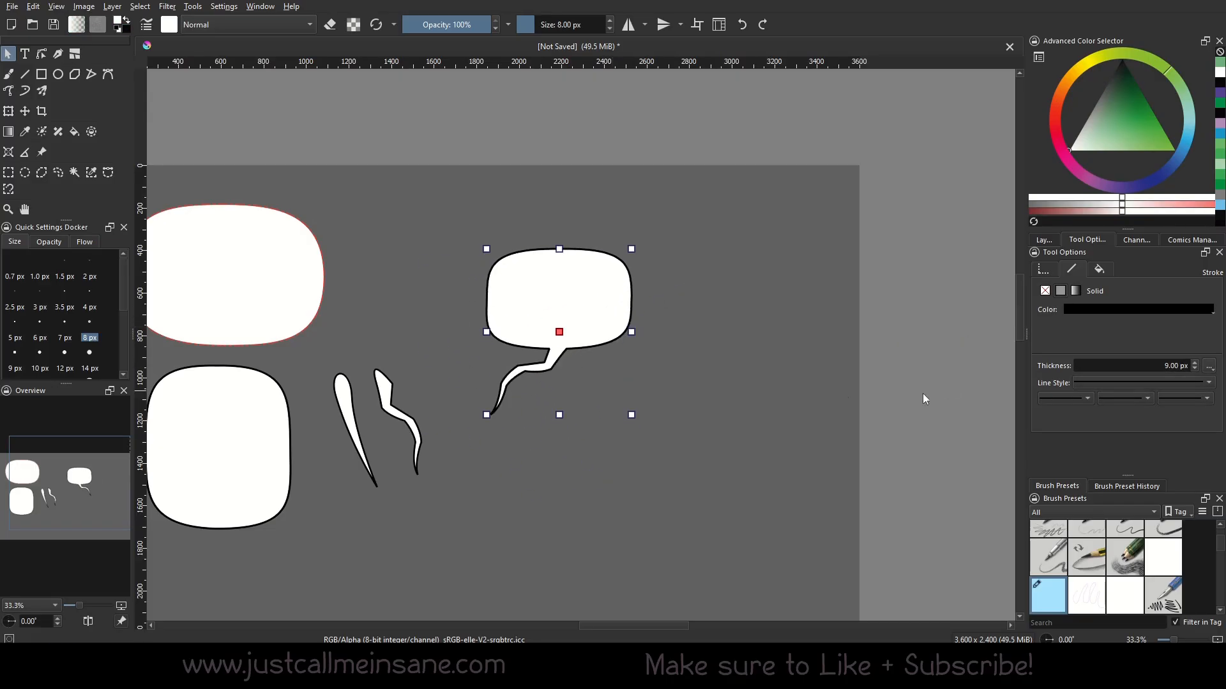
left_click_drag(611, 303, 640, 313)
key("ctrl+z")
key("ctrl+z")
left_click(734, 431)
scroll(622, 369, "left", 2)
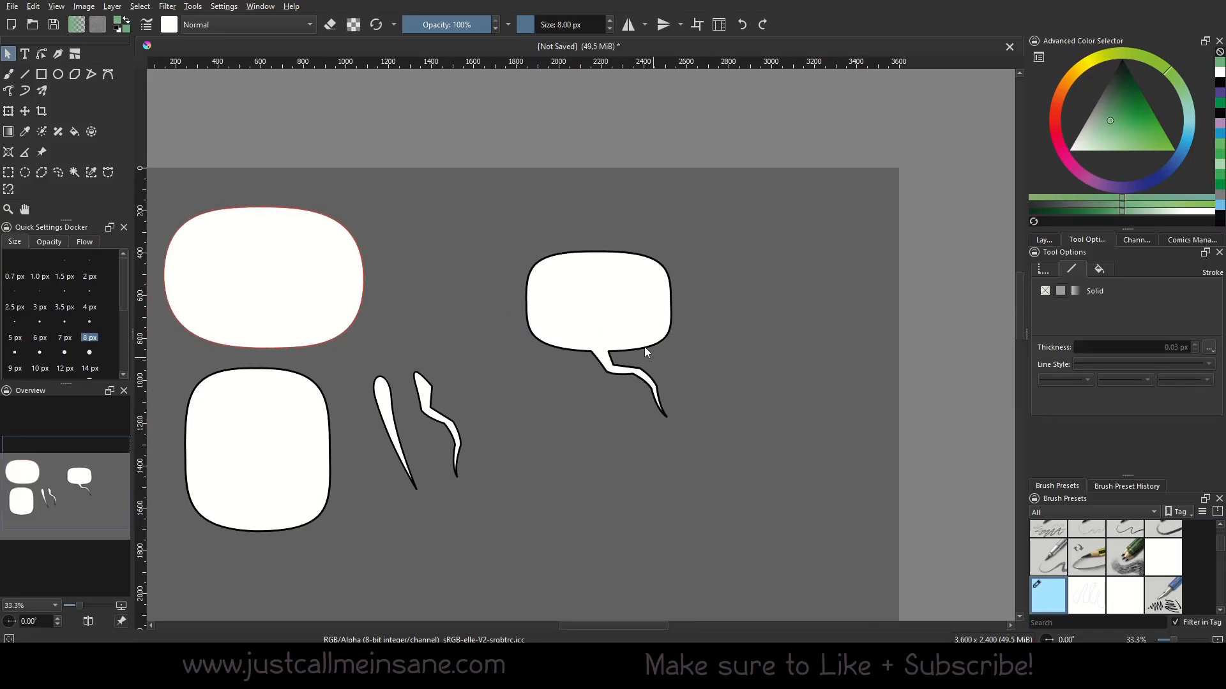
Move the speech balloon and its tail as one shape farther toward the canvas's right edge
left_click_drag(645, 350, 661, 370)
left_click(790, 390)
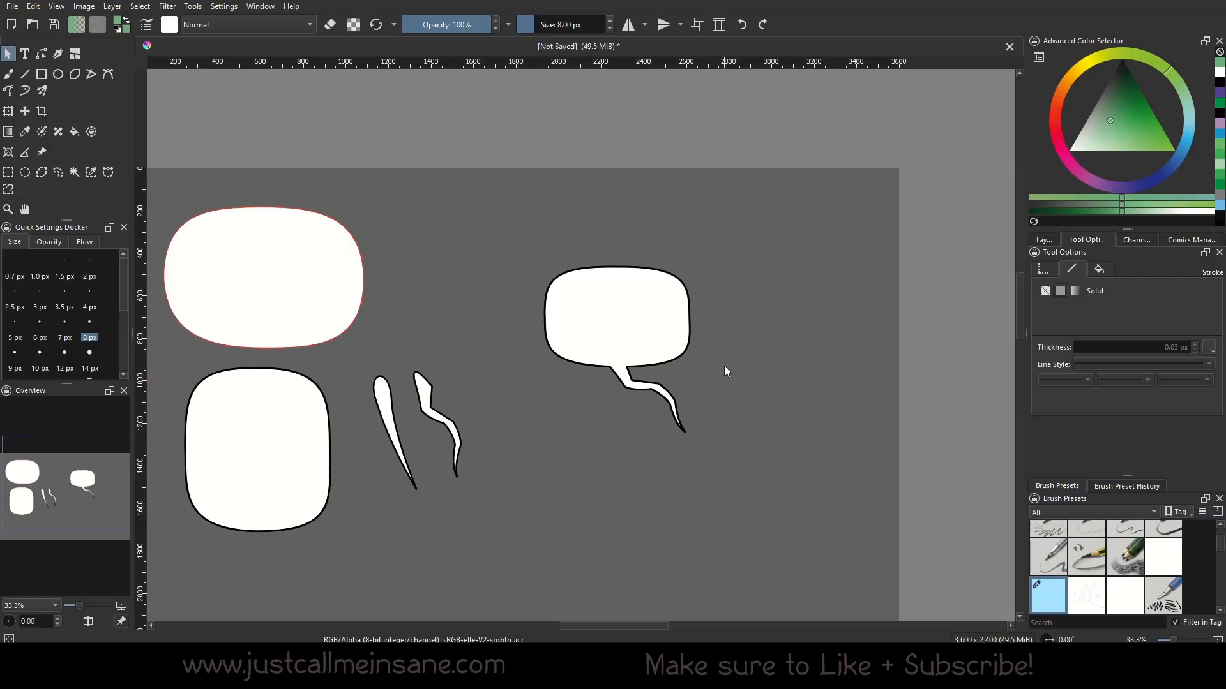
left_click(676, 355)
left_click(728, 411)
left_click_drag(641, 369, 691, 387)
left_click(522, 485)
scroll(402, 291, "left", 2)
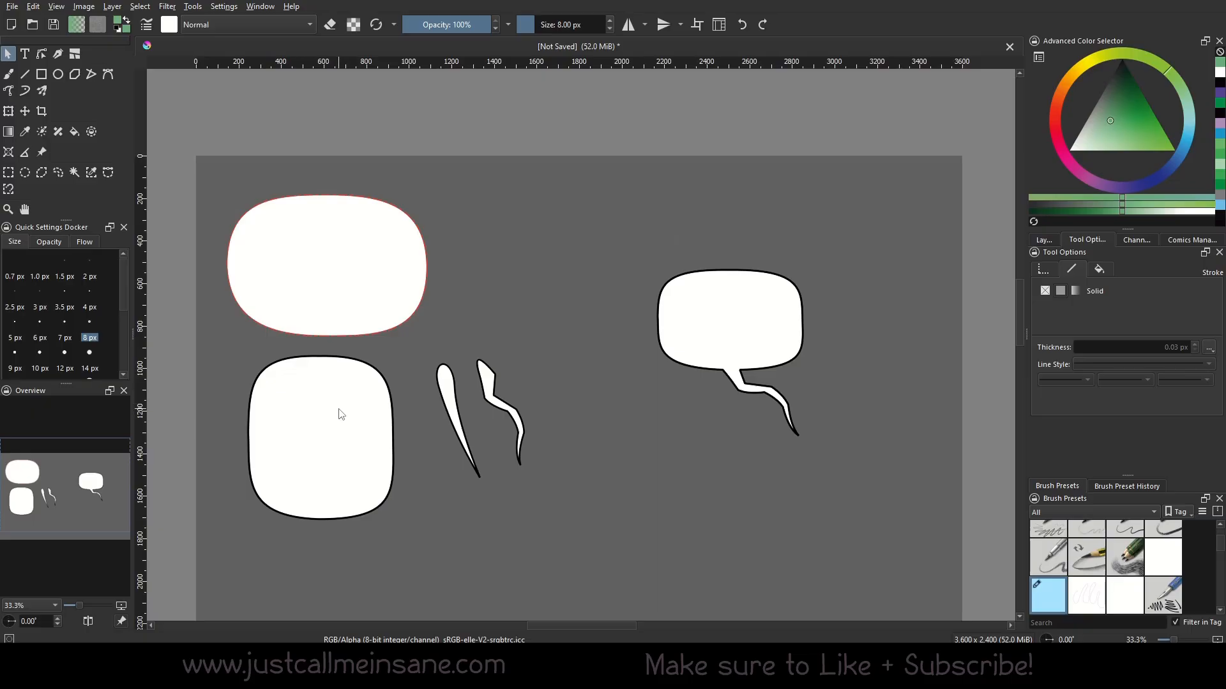
left_click(780, 417)
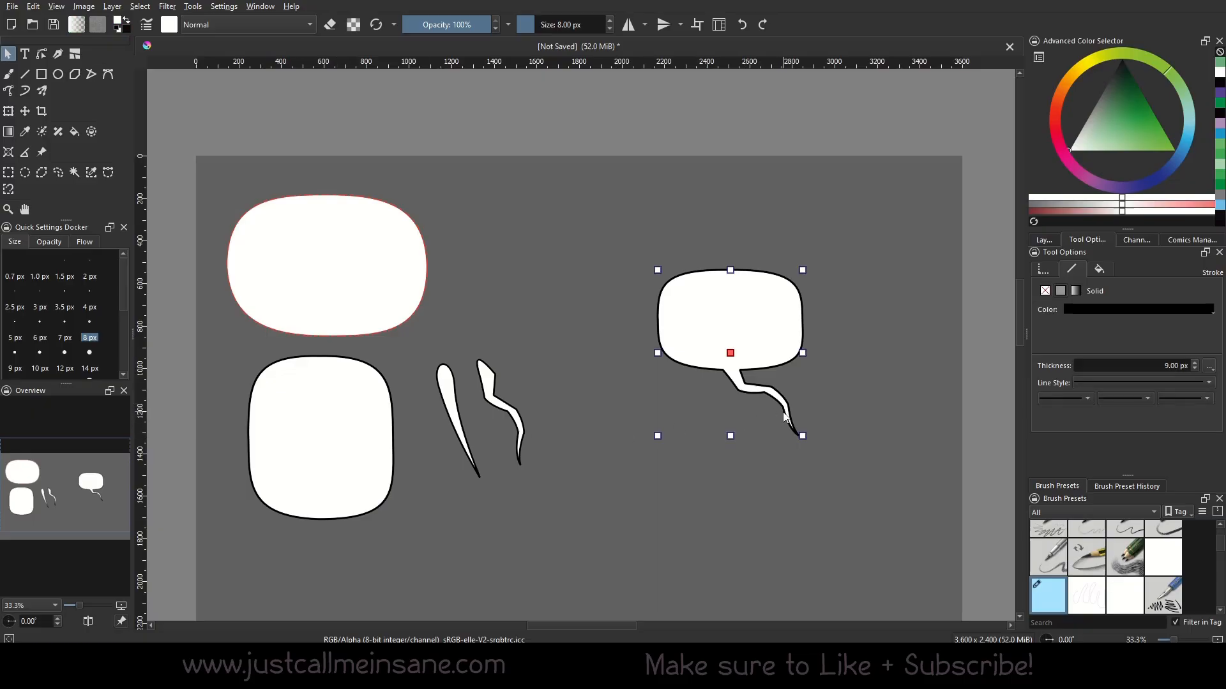
left_click(752, 493)
scroll(630, 493, "right", 2)
scroll(634, 478, "right", 1)
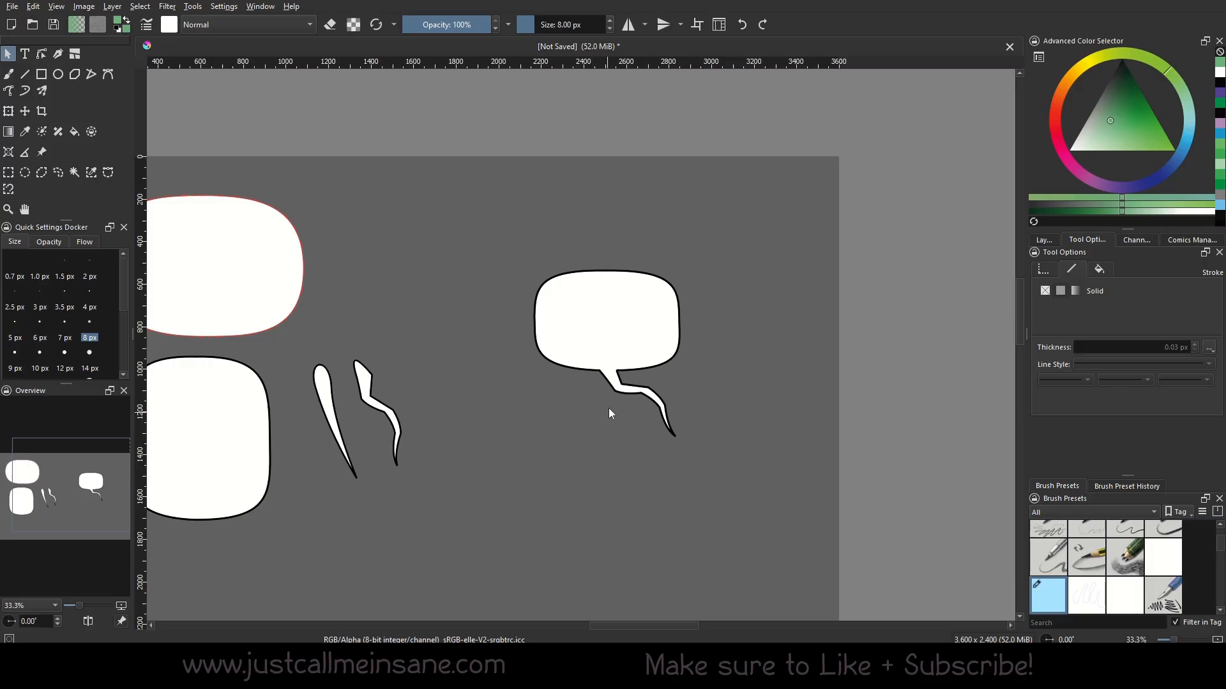
left_click_drag(473, 226, 718, 456)
left_click(741, 505)
left_click(167, 6)
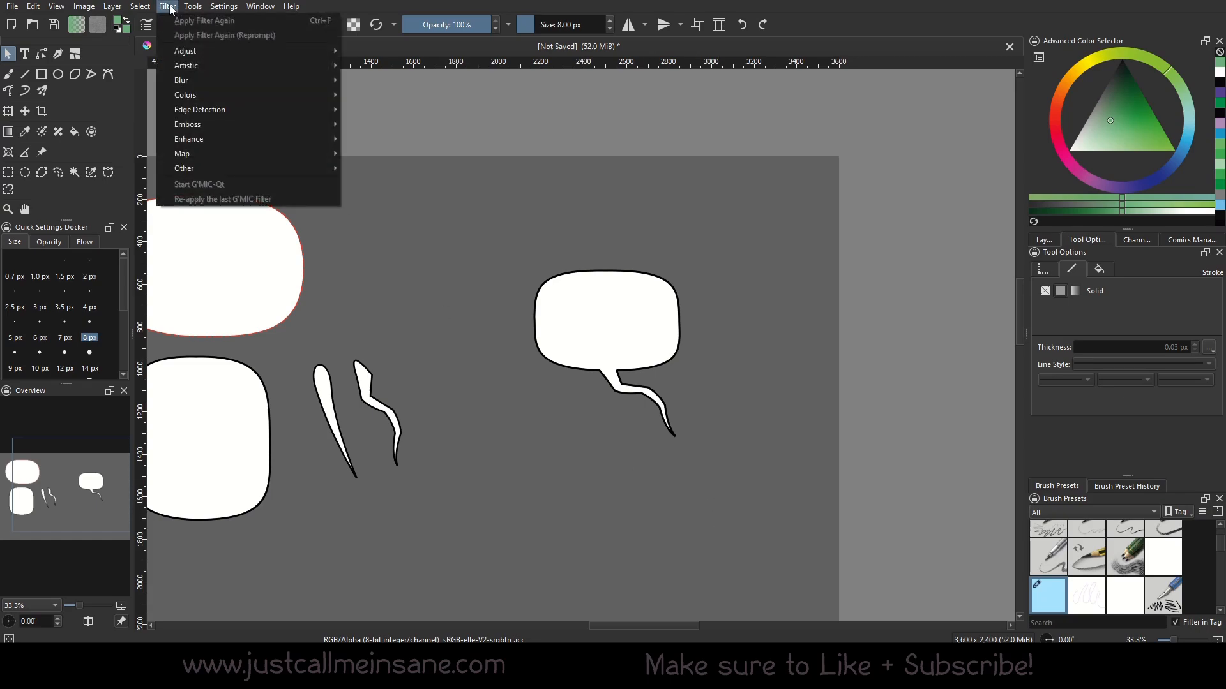
left_click(168, 8)
Try placing a text directly inside the speech balloon shape with the Text tool
left_click(24, 54)
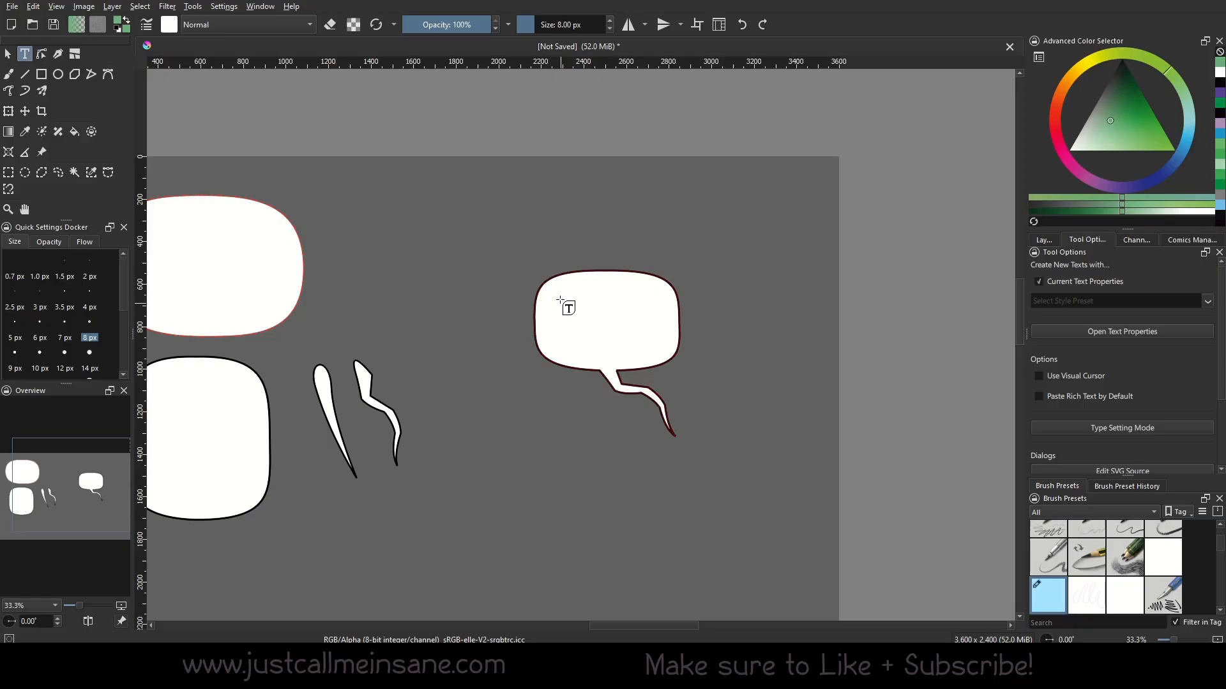
left_click(579, 346)
key("Left")
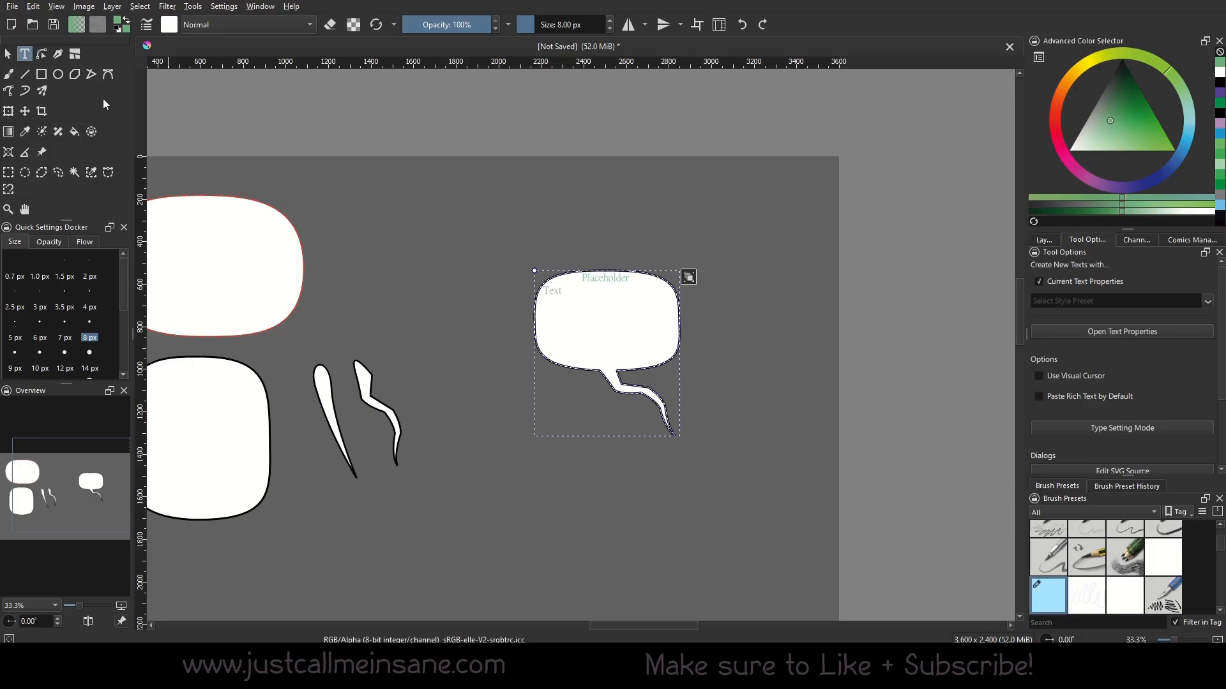
left_click(8, 55)
left_click(839, 374)
left_click_drag(734, 351, 722, 372)
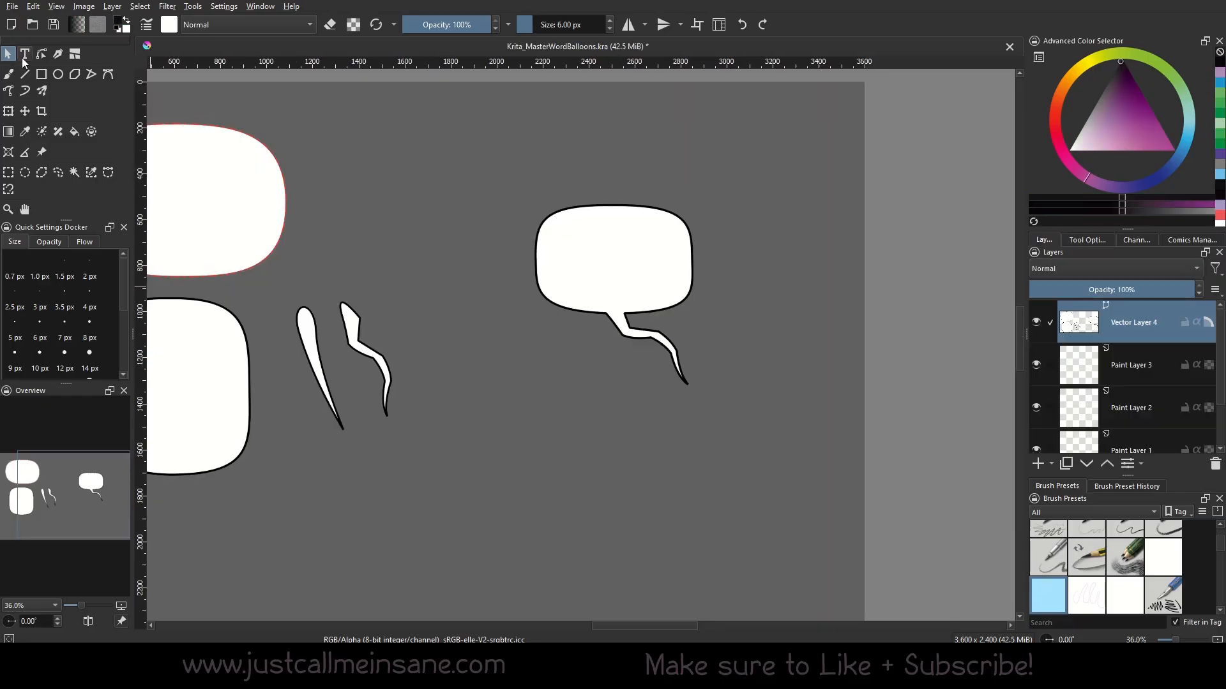
Create a wrapped text area below the speech balloon reading "THIS TUTORIAL HAS HELPED ME MAKE MY COMICS BETTER"
left_click(24, 55)
left_click_drag(491, 389, 681, 519)
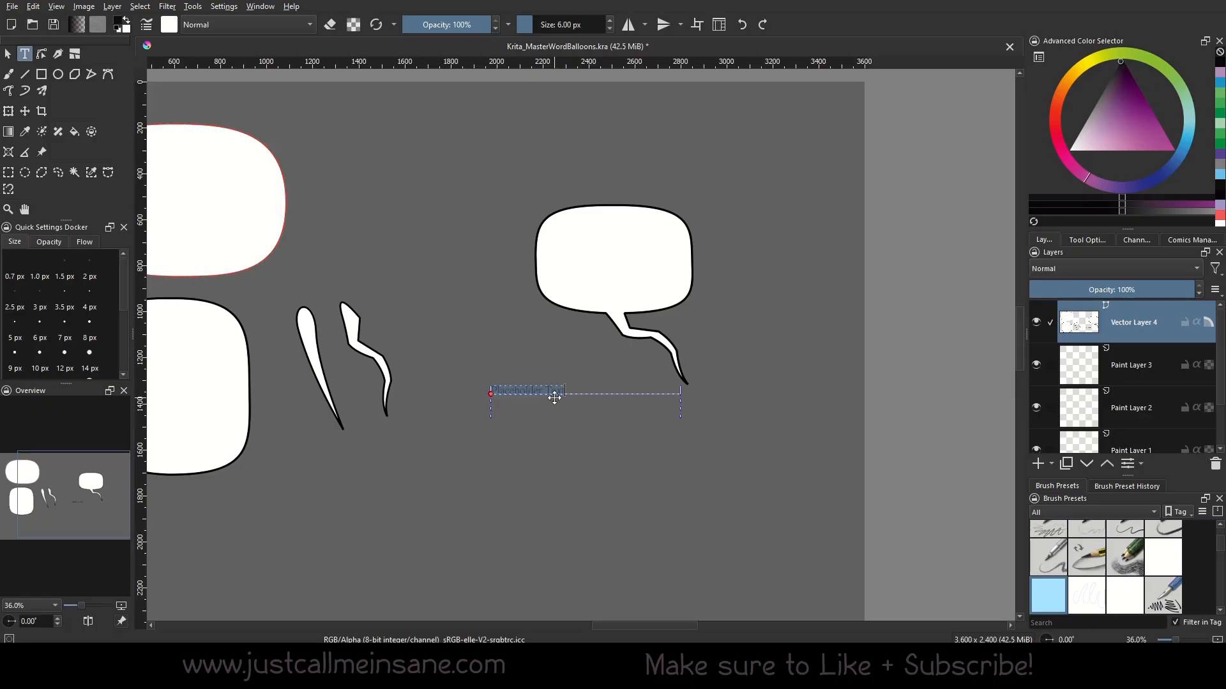
type("THIS TUTORIAL HAS HELPED ME MAKE MY COMICS BETTER")
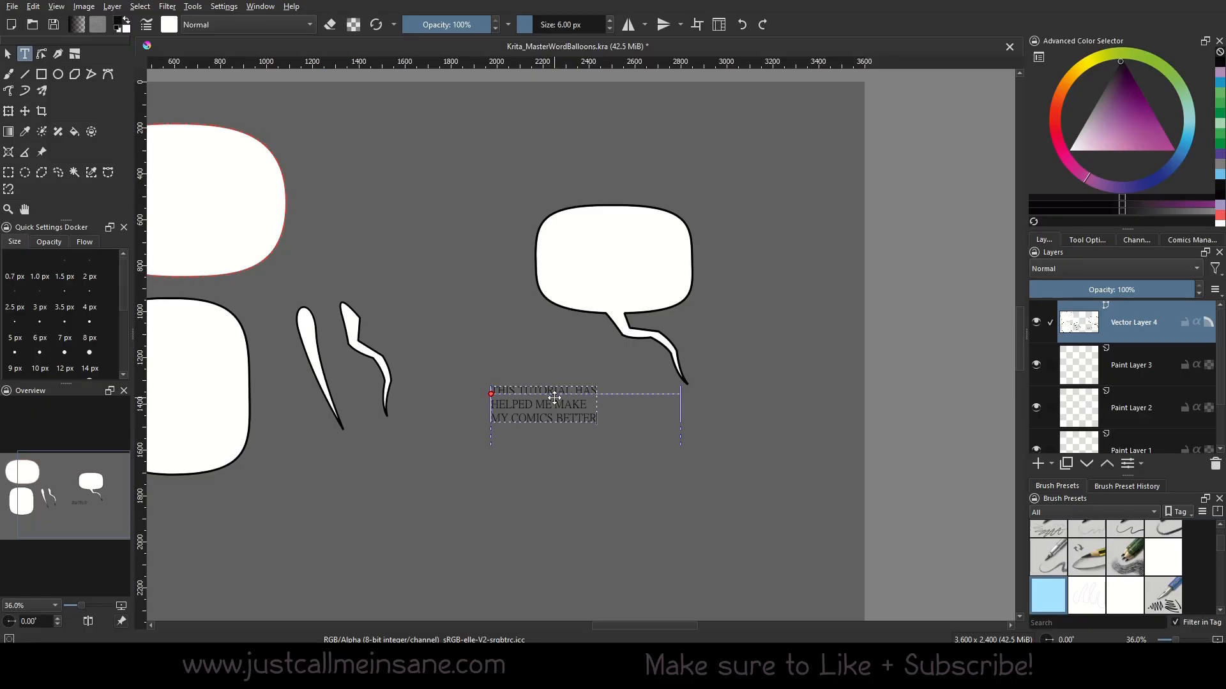
Move the text into the upper part of the speech balloon and keep it selected
left_click(8, 54)
left_click(565, 414)
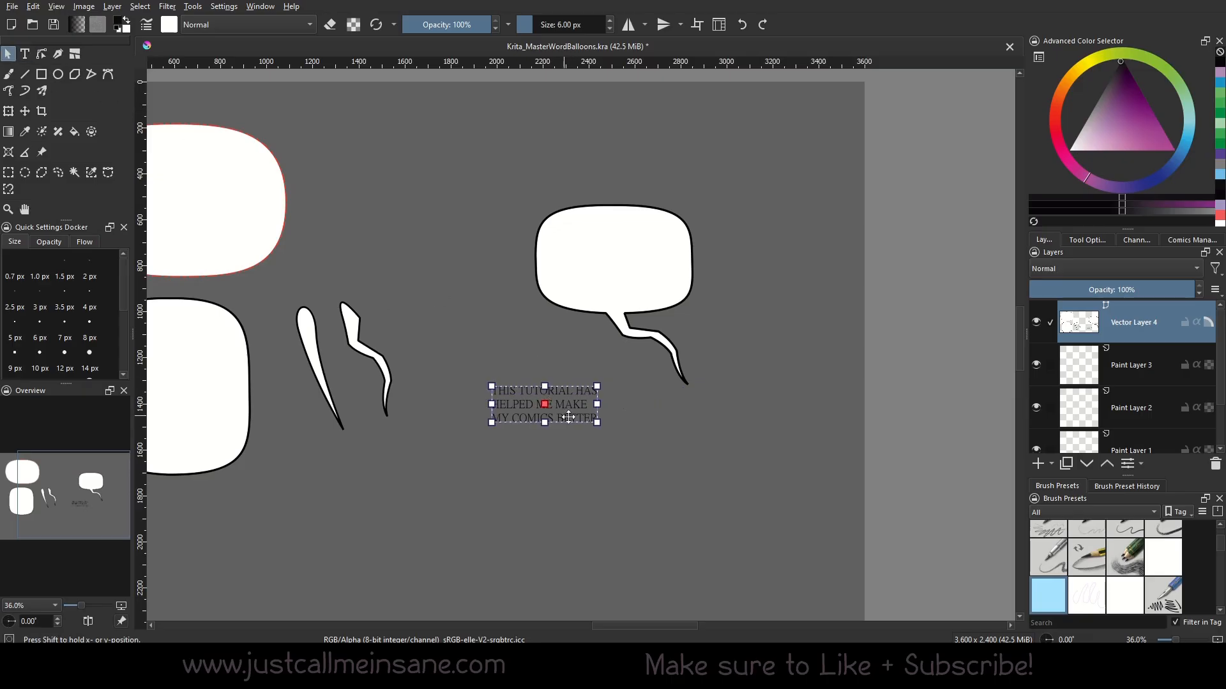
left_click_drag(565, 415, 634, 269)
scroll(635, 269, "up", 2)
scroll(635, 269, "up", 1)
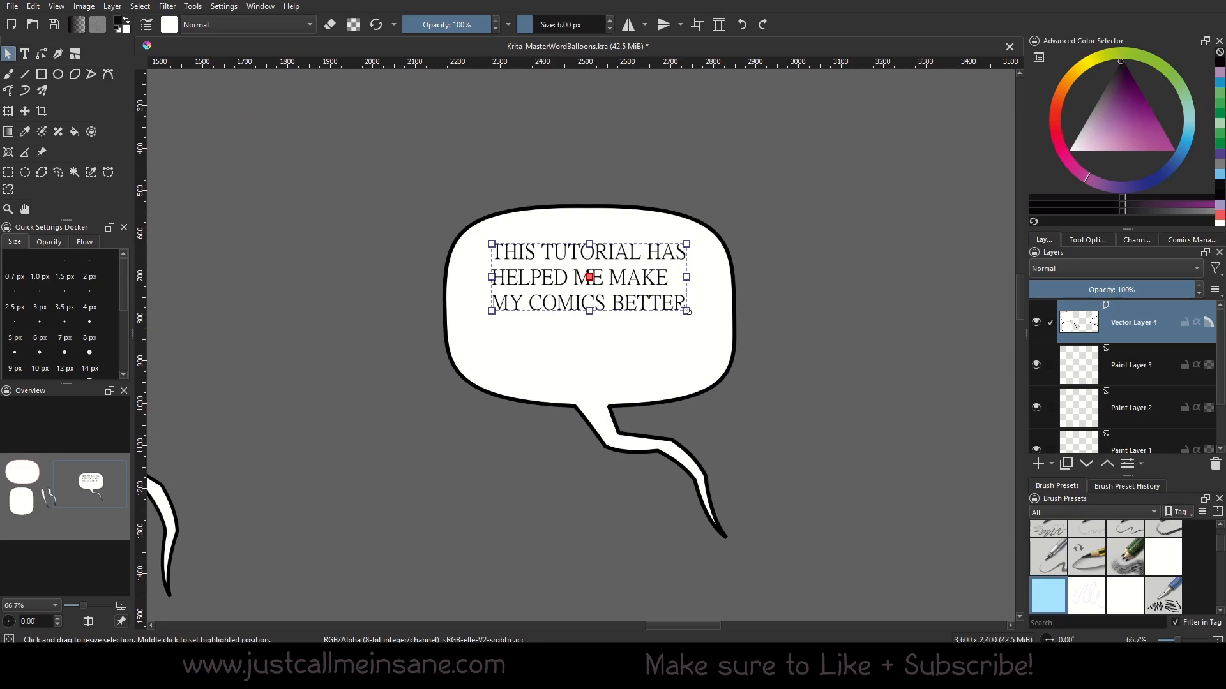
left_click(809, 379)
left_click(635, 279)
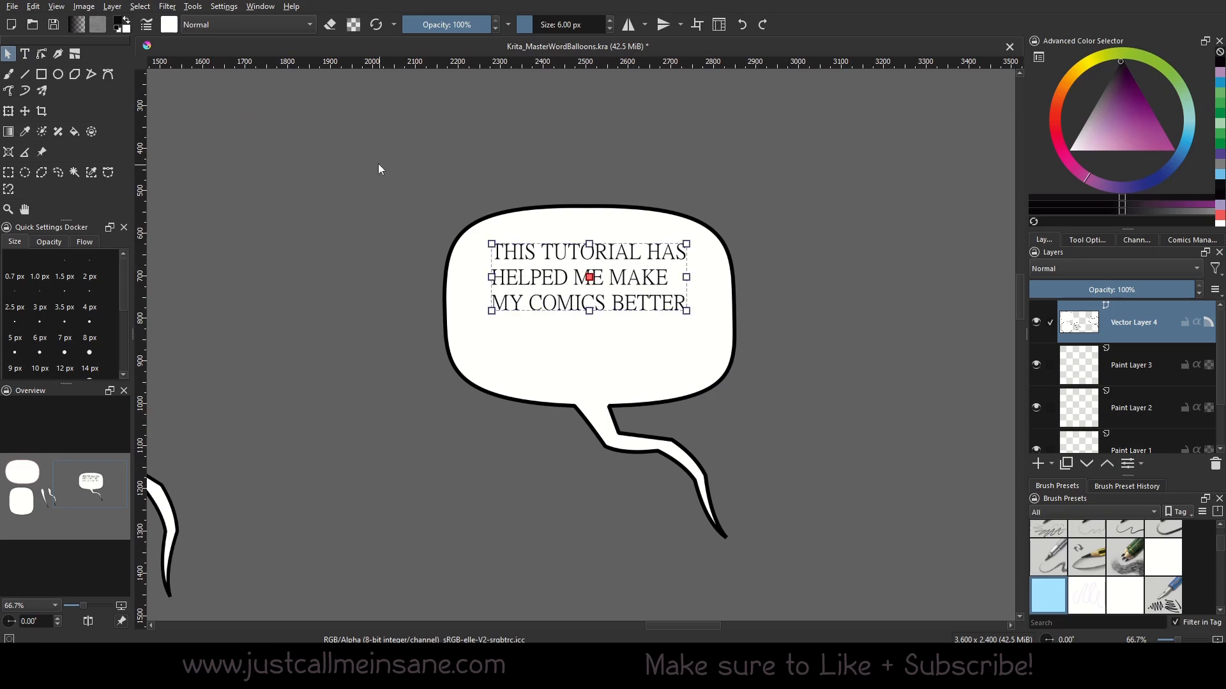
Select all of the balloon's text and center-align it in the text properties
left_click(167, 6)
mouse_move(193, 6)
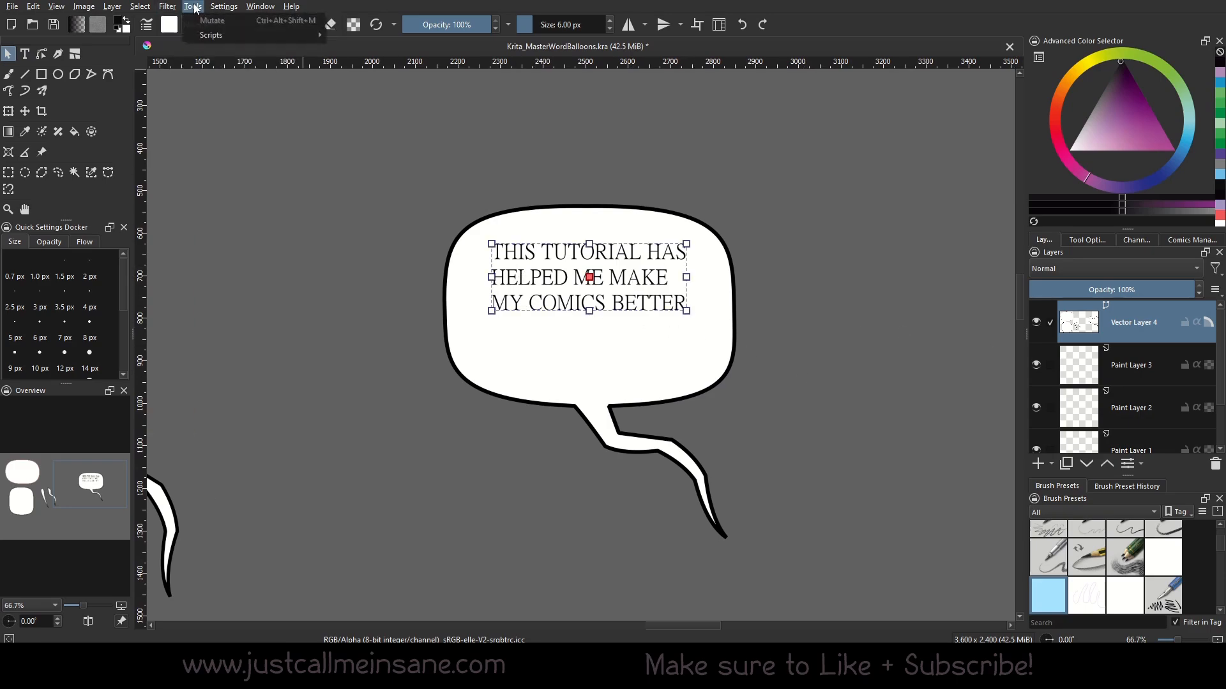
mouse_move(260, 7)
left_click(25, 53)
key("ctrl+a")
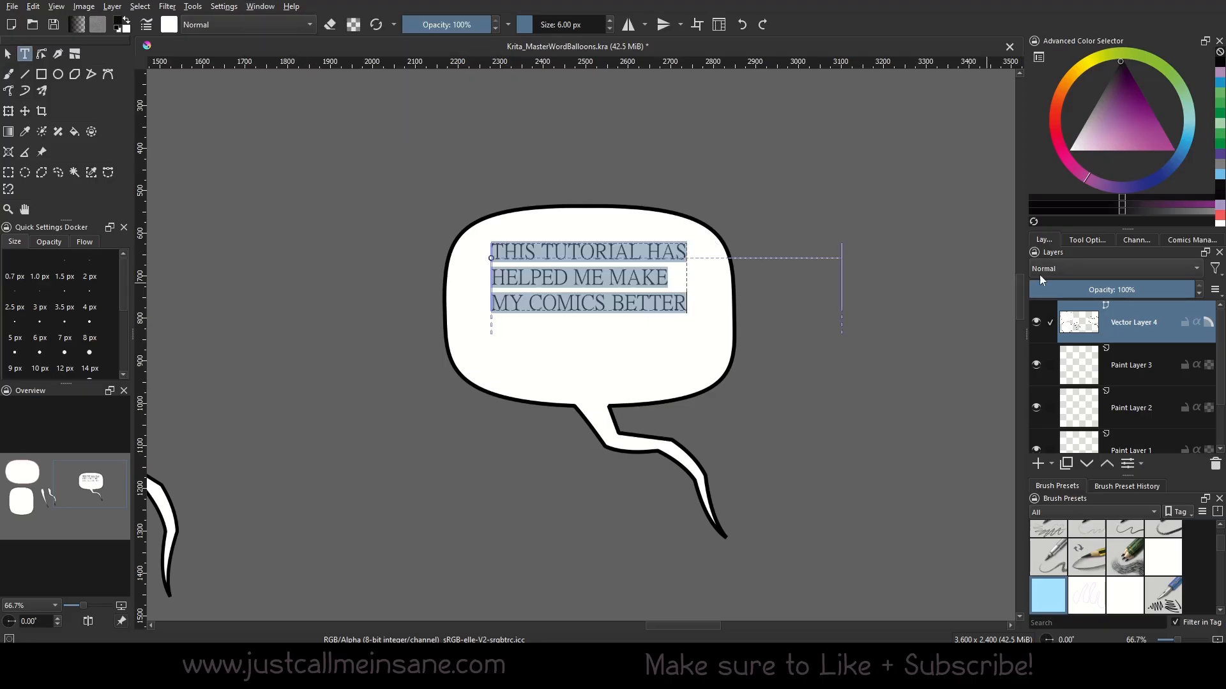
left_click(1087, 240)
left_click(1098, 332)
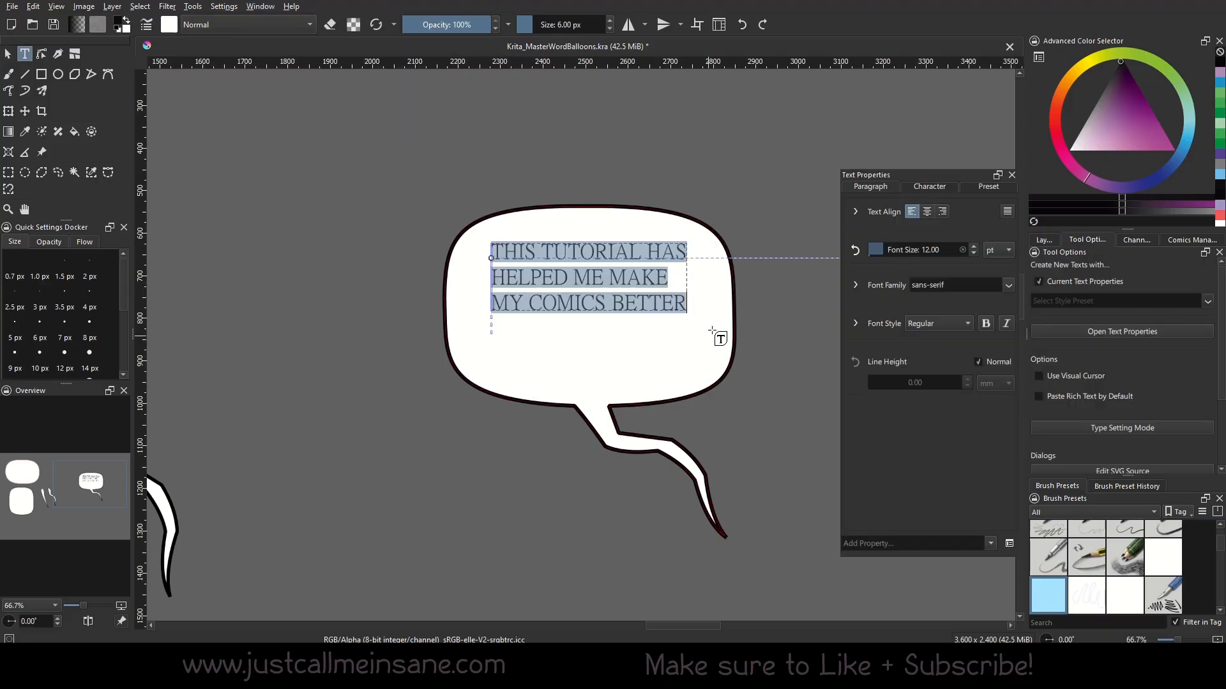
left_click_drag(951, 180, 255, 163)
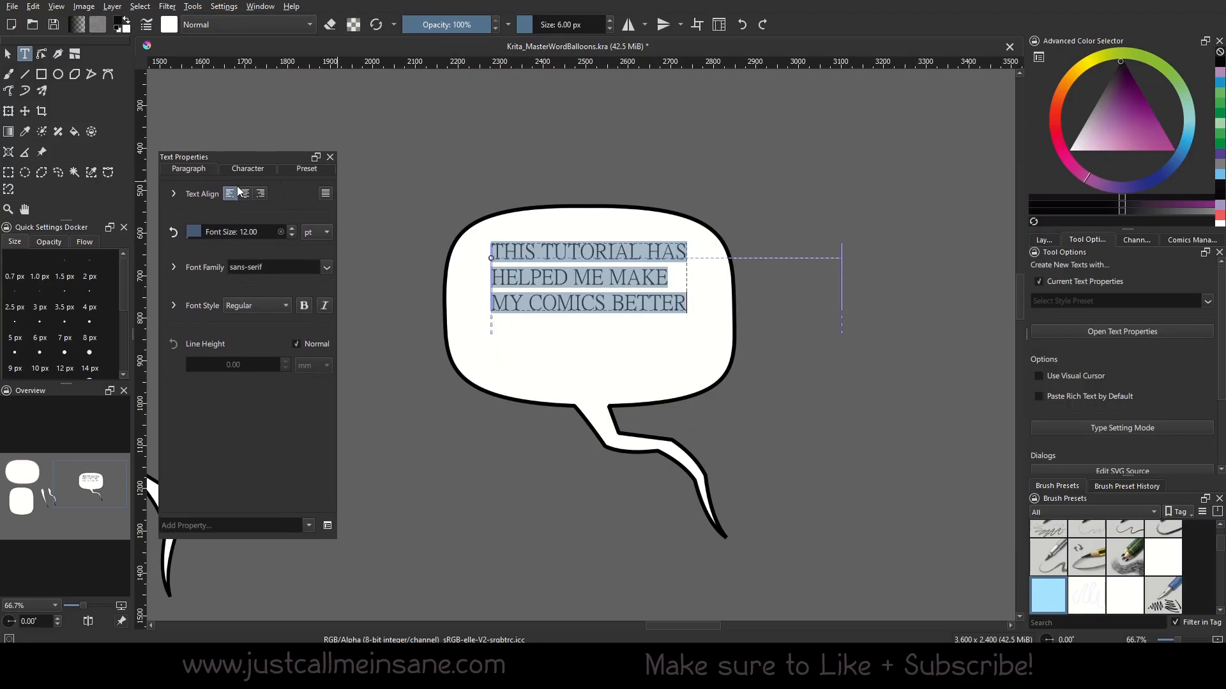
left_click(245, 194)
left_click(7, 55)
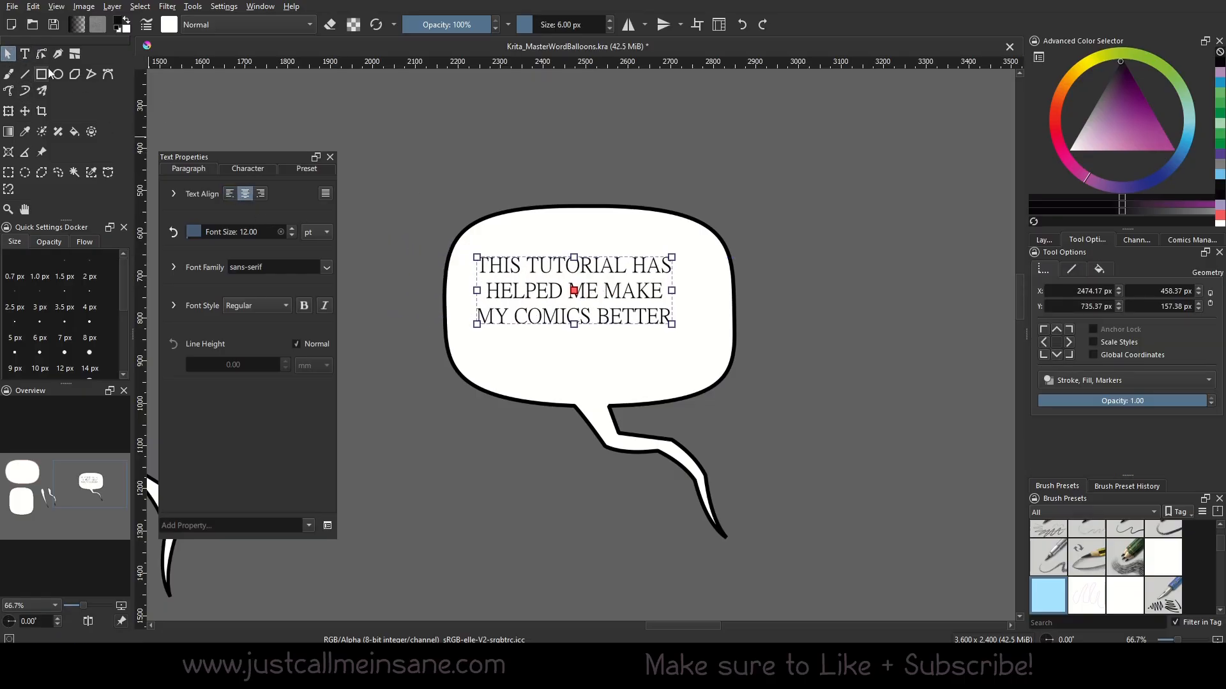
Adjust the text's wrapping width so it fits on three lines, and center the text area within the speech balloon
left_click(24, 54)
mouse_move(611, 303)
left_mouse_down()
mouse_move(562, 300)
mouse_move(593, 299)
left_mouse_up()
left_click(7, 55)
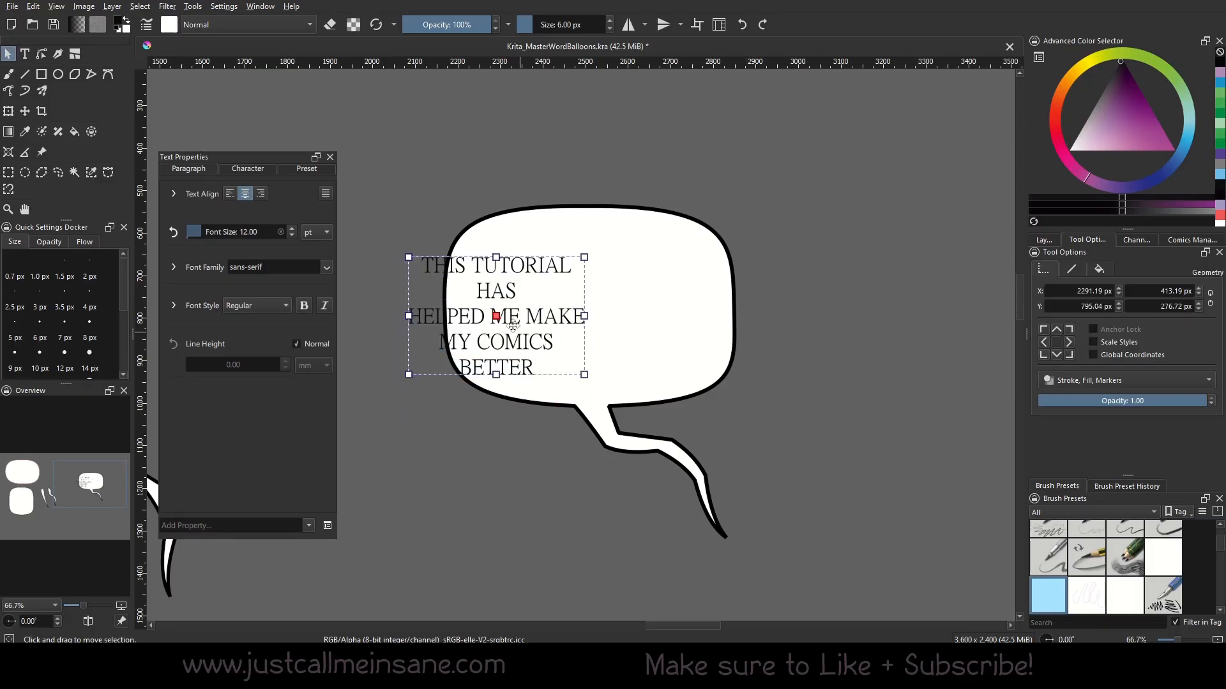
left_click(24, 54)
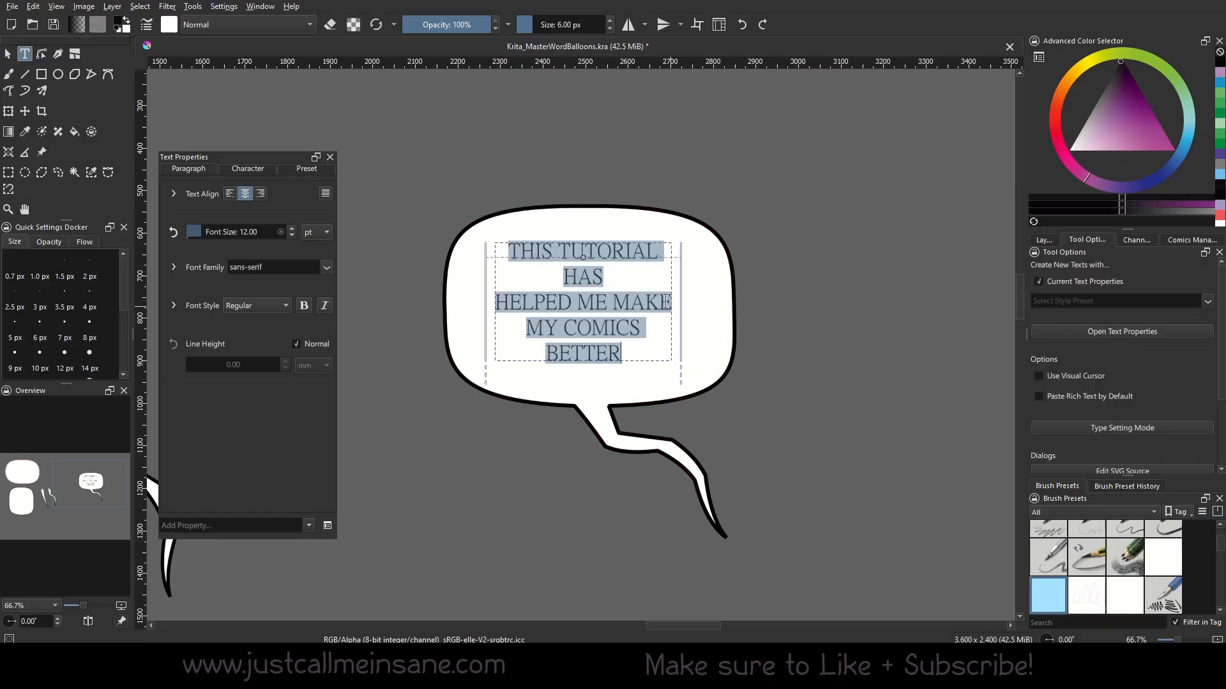
left_click(684, 326)
left_click_drag(681, 326, 696, 326)
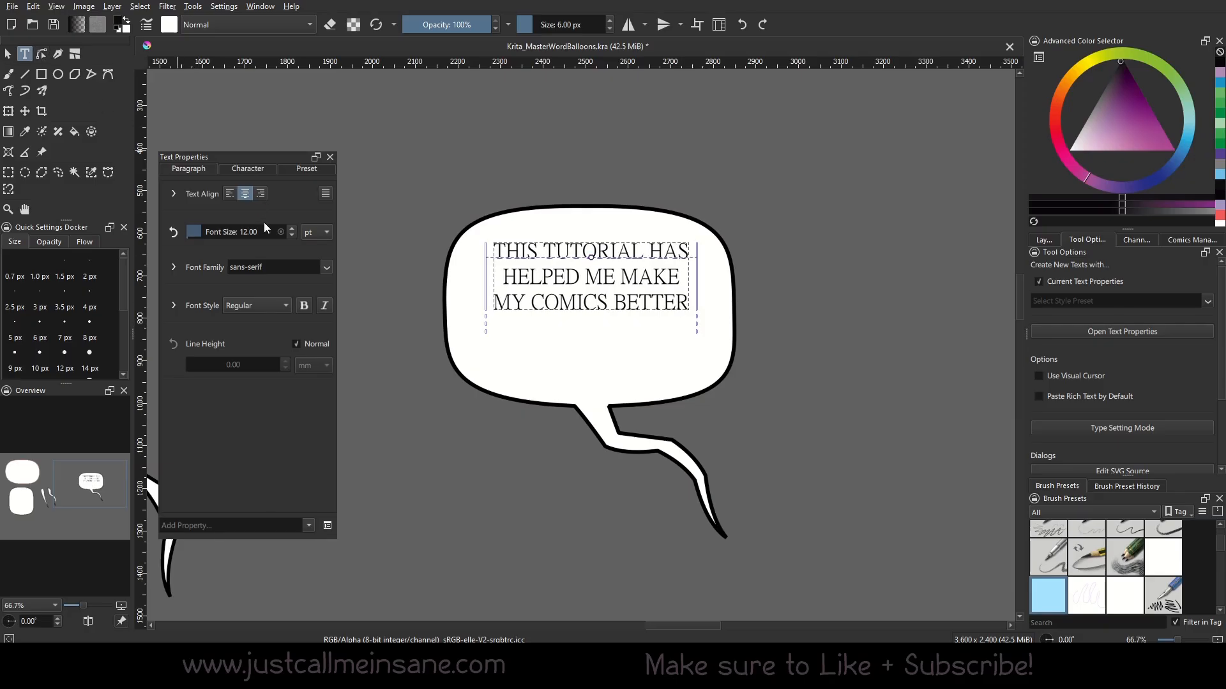
Set the balloon text's font size to 15 pt and widen its wrapping area almost to the balloon's right edge
left_click(293, 228)
left_click(293, 228)
left_click(293, 229)
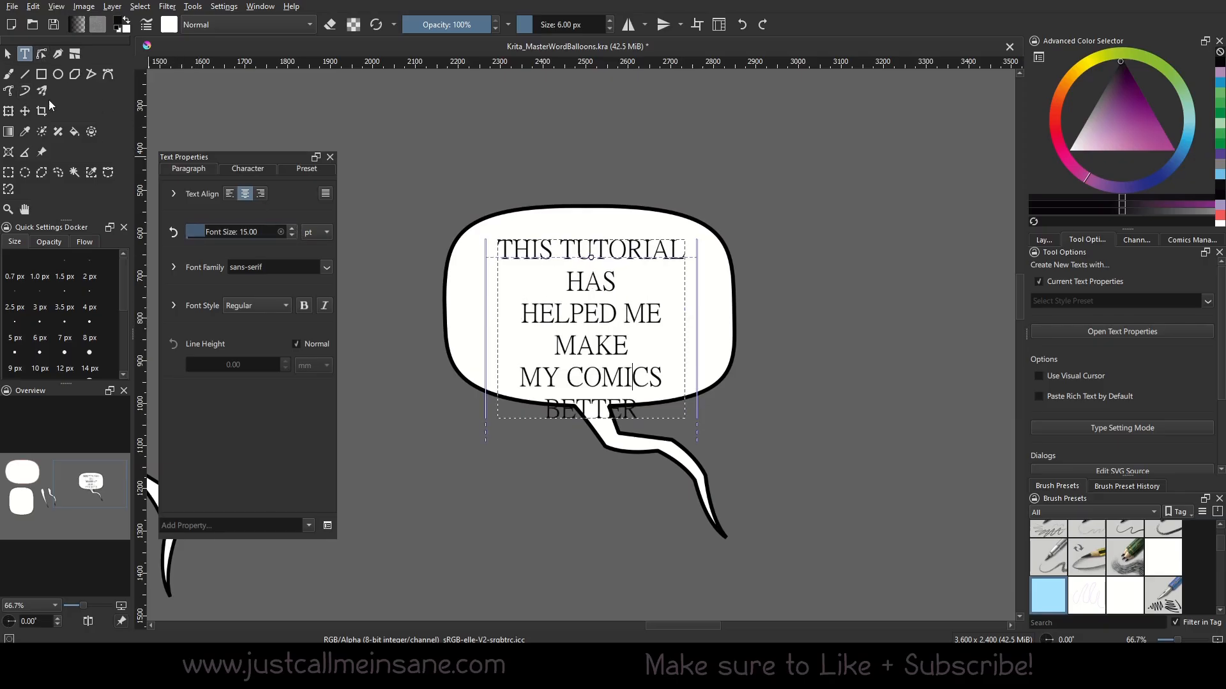
left_click_drag(701, 317, 724, 317)
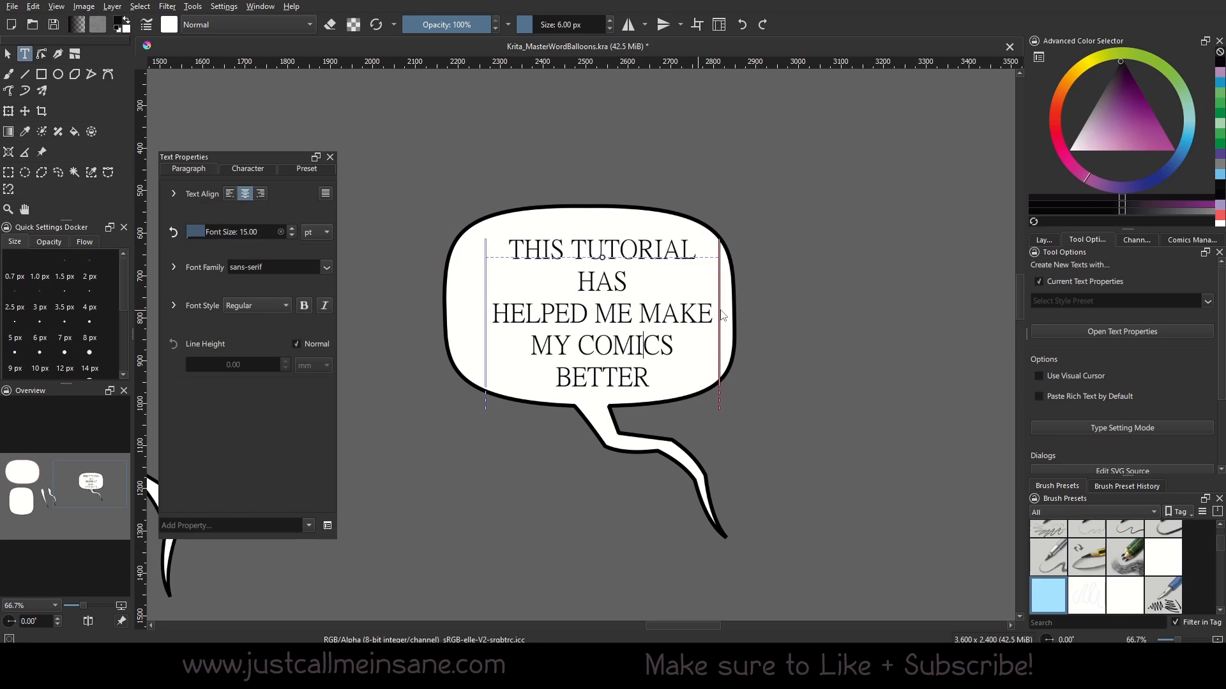
Replace the space after "THIS" with a line break and center the text block inside the speech balloon
left_click(571, 249)
key("BackSpace")
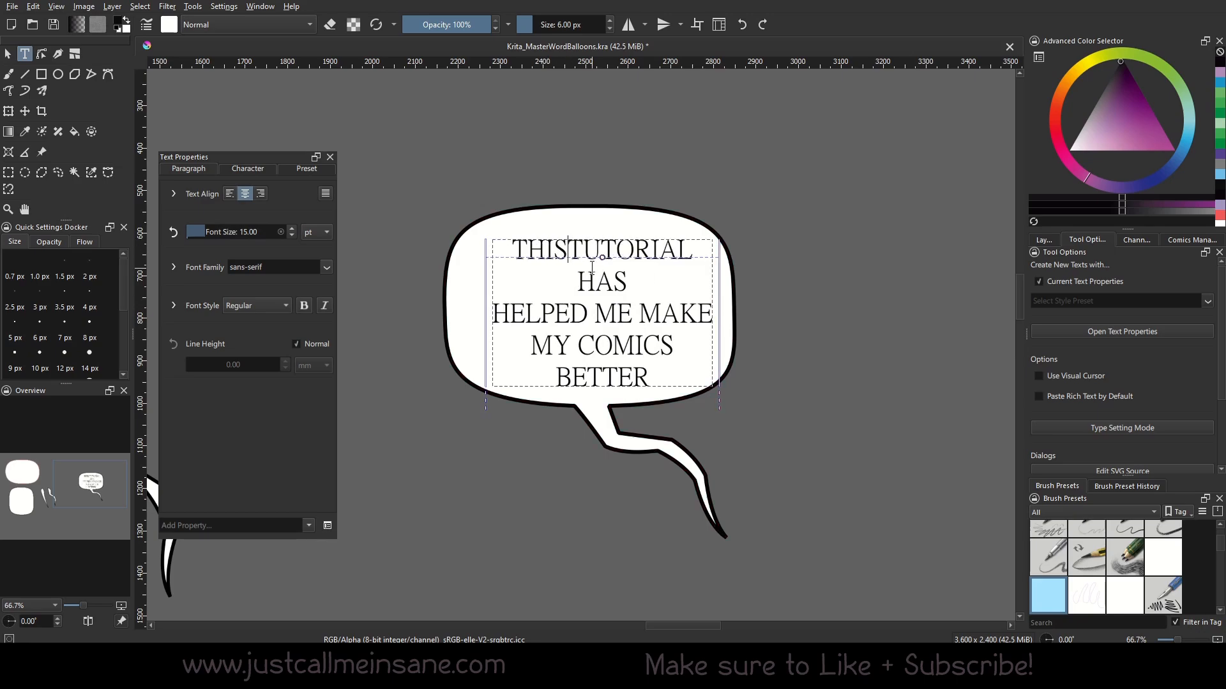
key("Return")
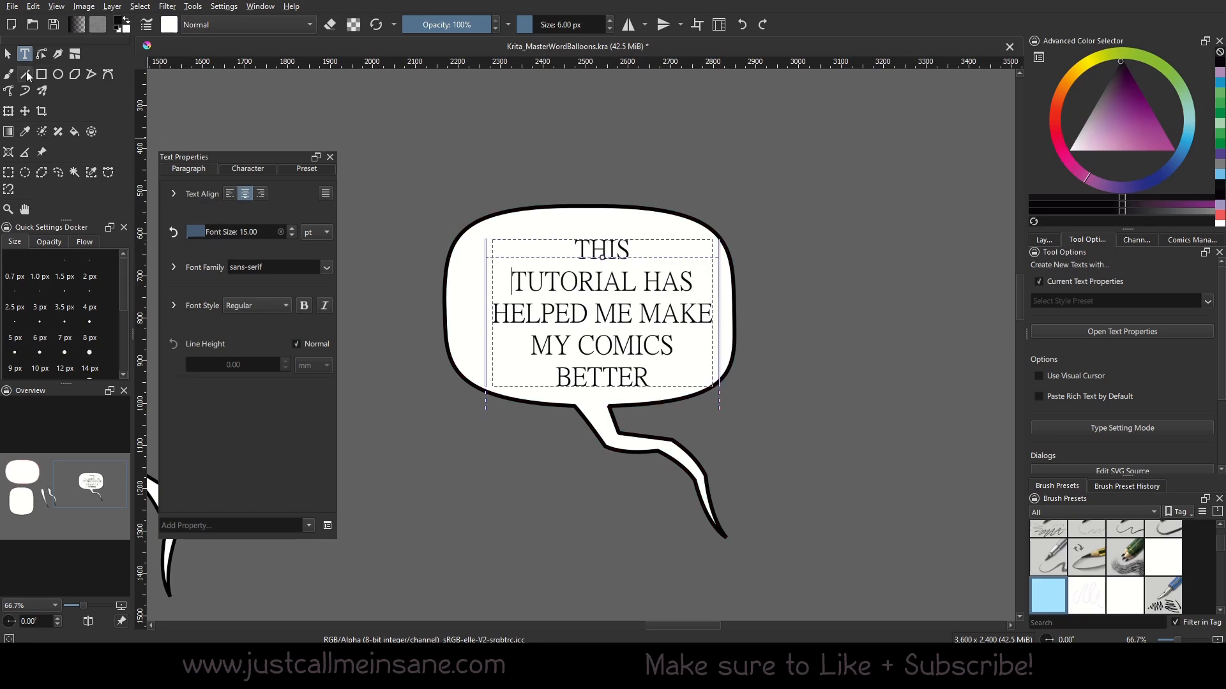
key("Escape")
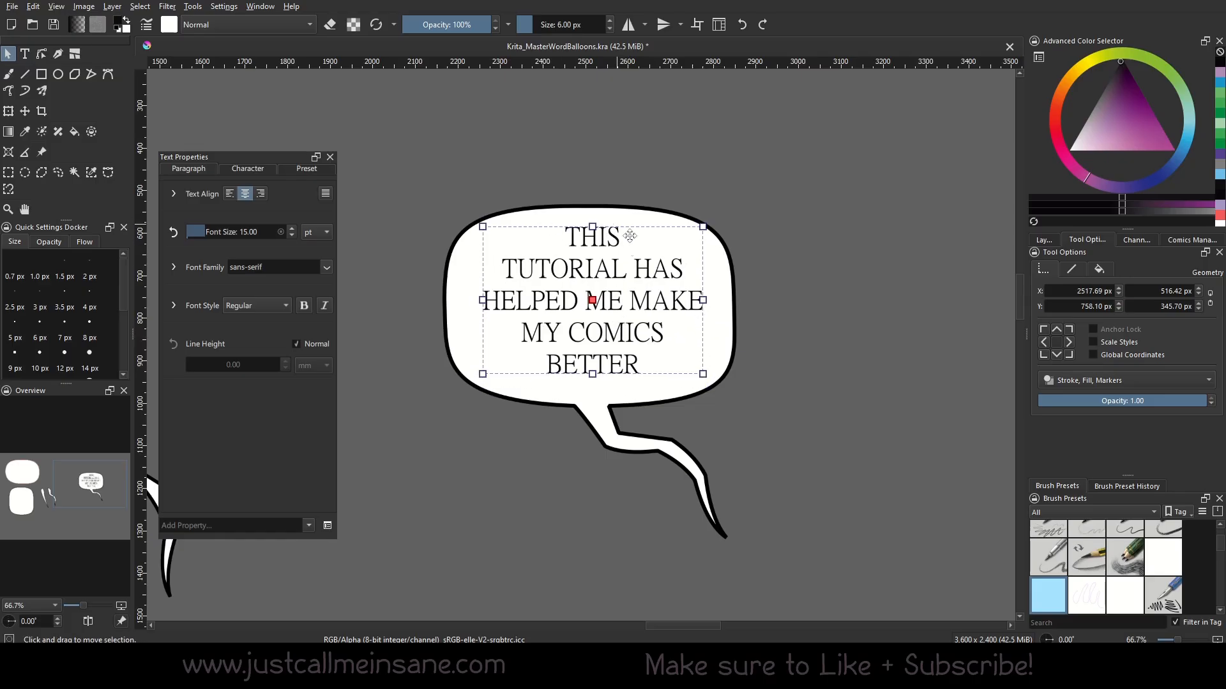
left_click_drag(601, 336, 595, 340)
left_click(778, 363)
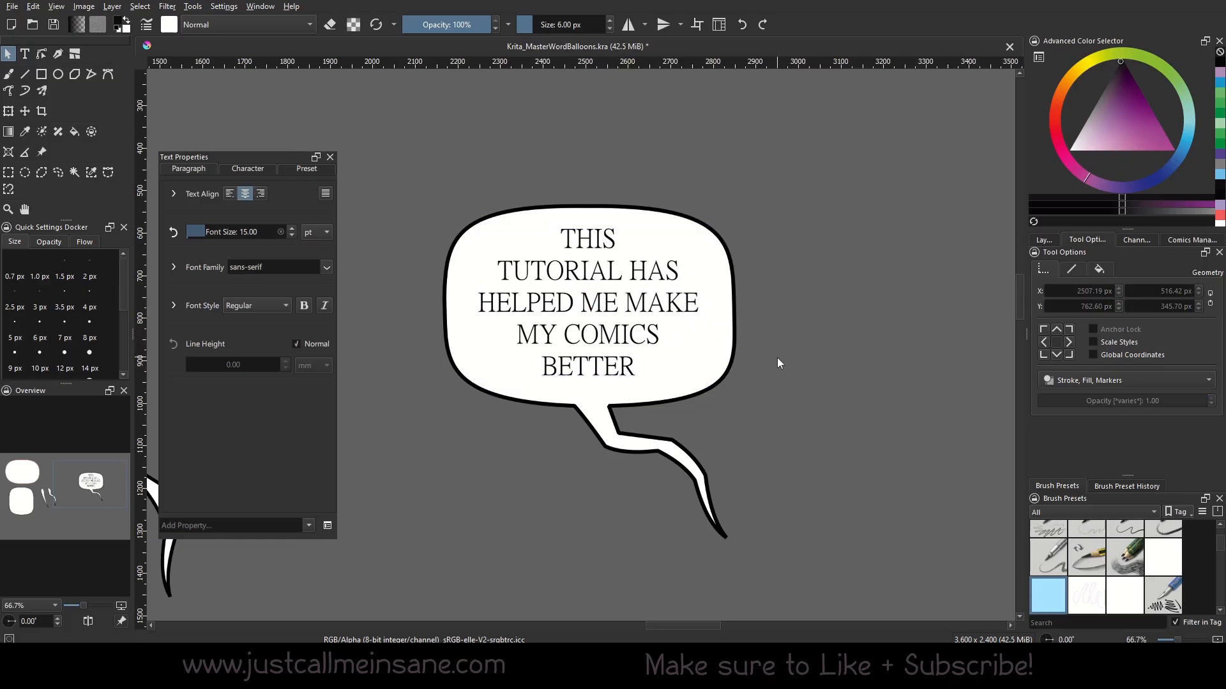
Change the font family of all the balloon's text to MangaMaster Pro BB
left_click(634, 327)
left_click(238, 169)
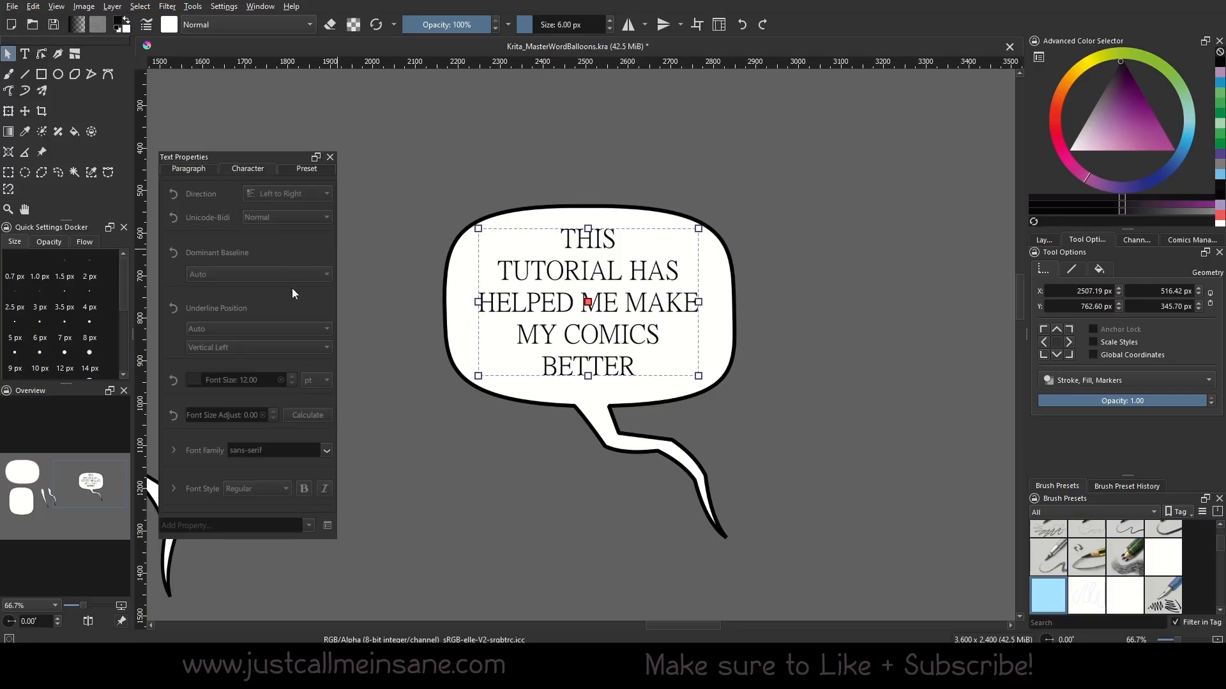
key("Return")
key("ctrl+a")
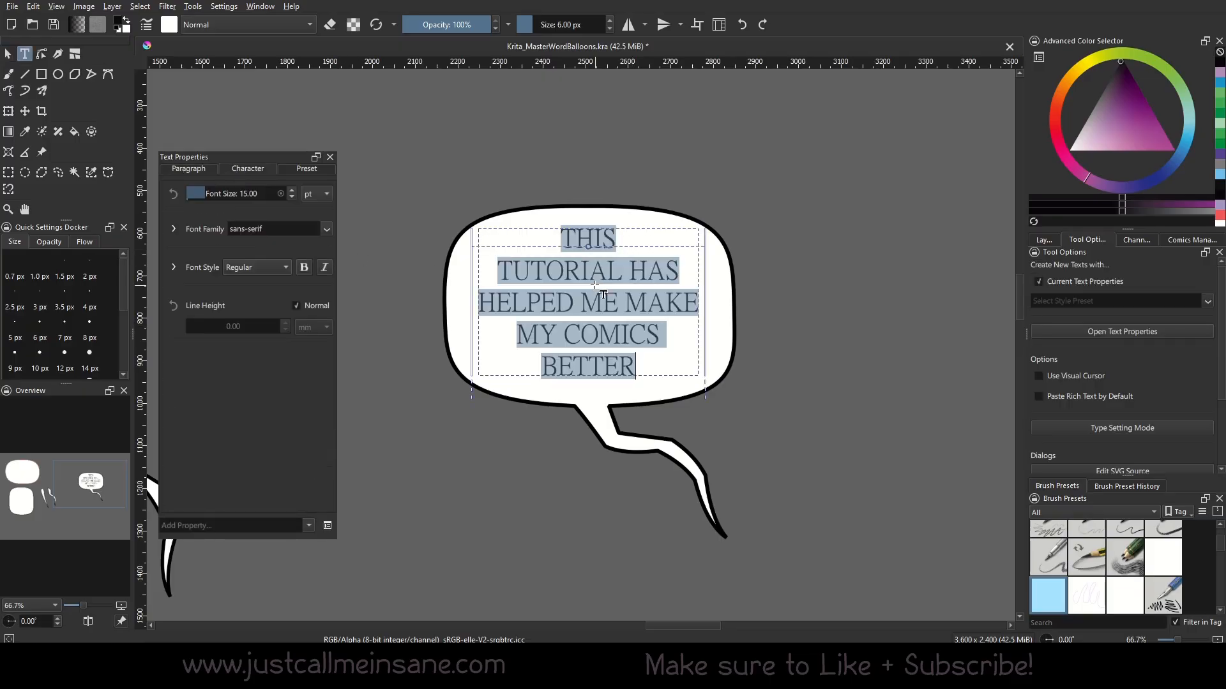
left_click(327, 235)
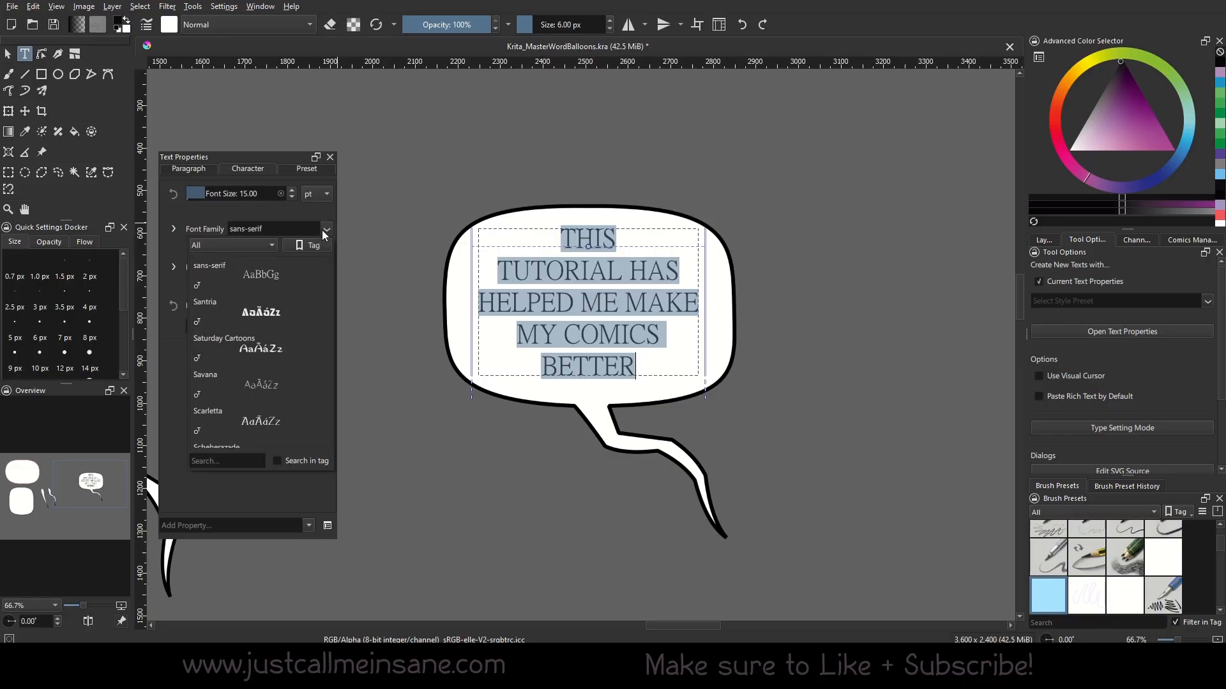
left_click(219, 460)
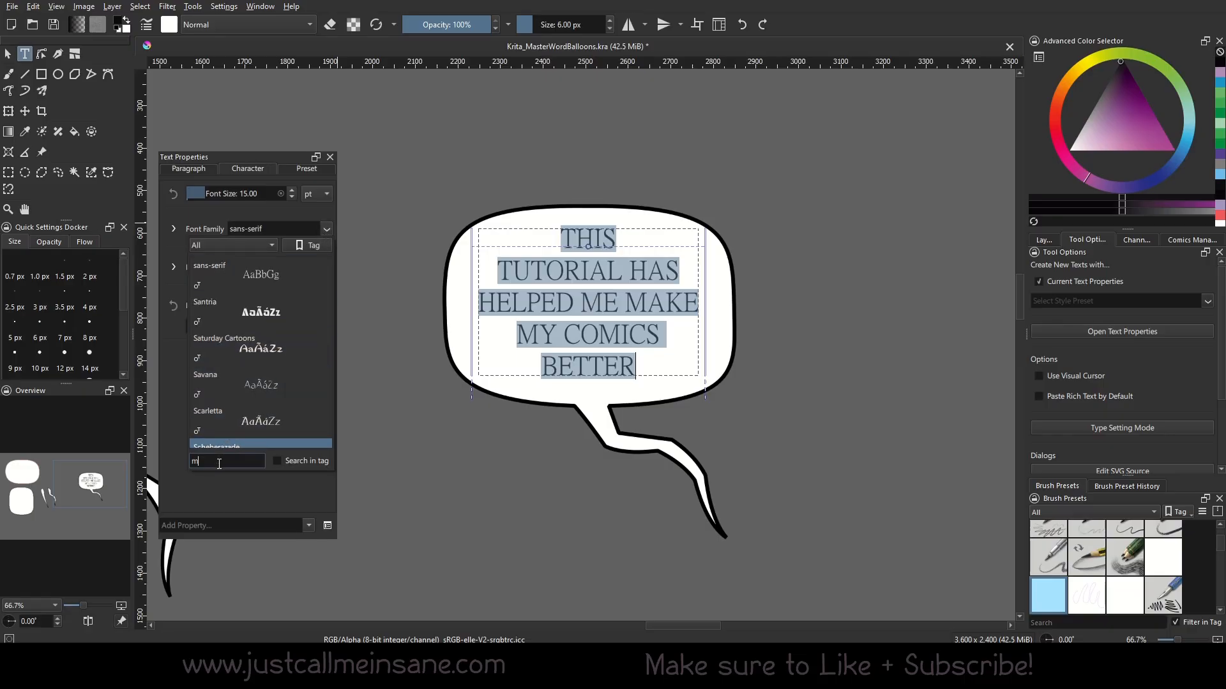
type("manga")
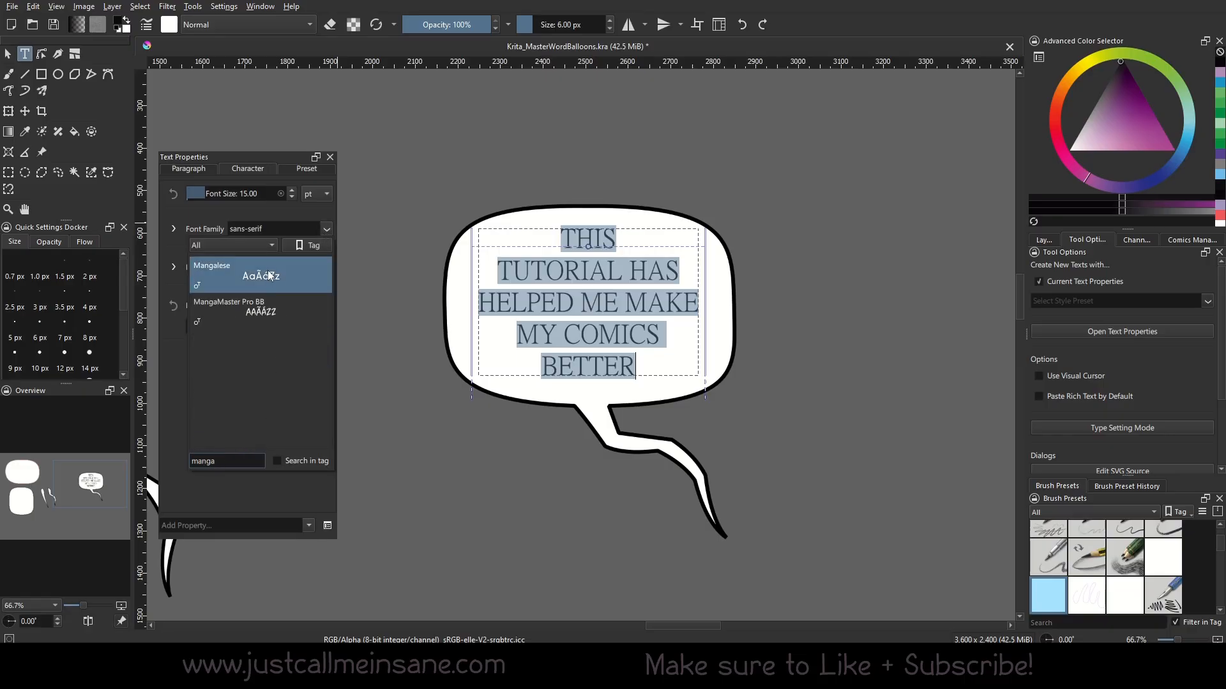
left_click(262, 308)
left_click(563, 308)
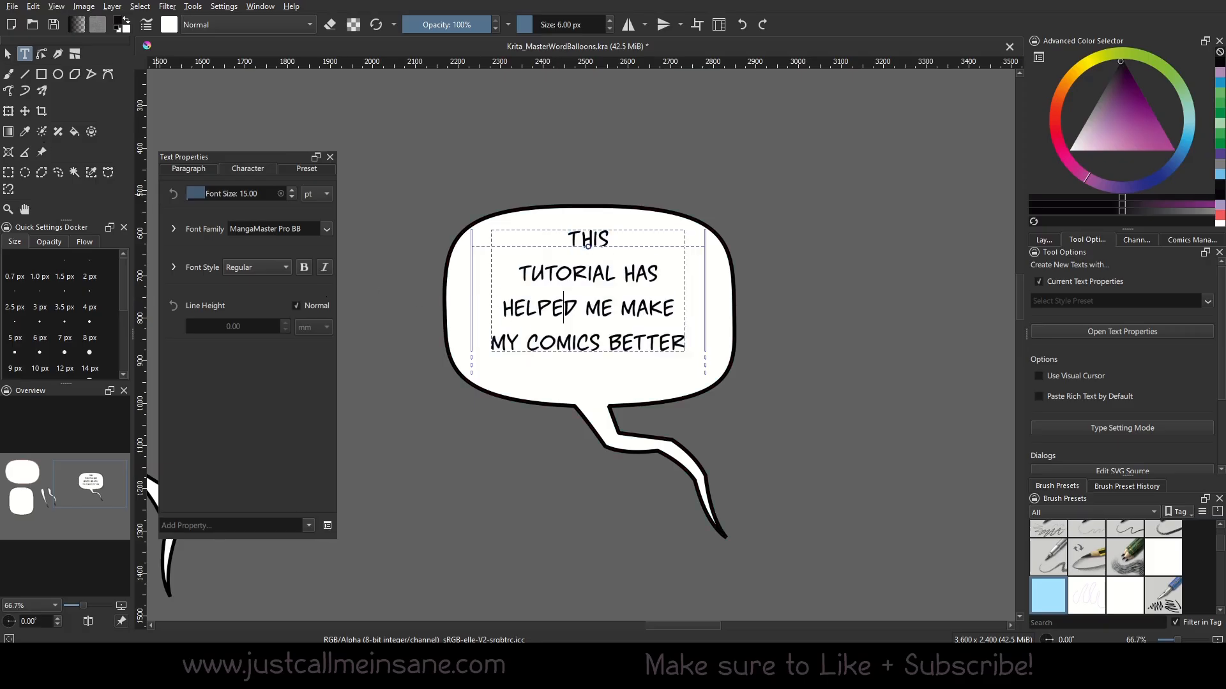
Set the font size of all the balloon's text to 18 pt
left_click(8, 55)
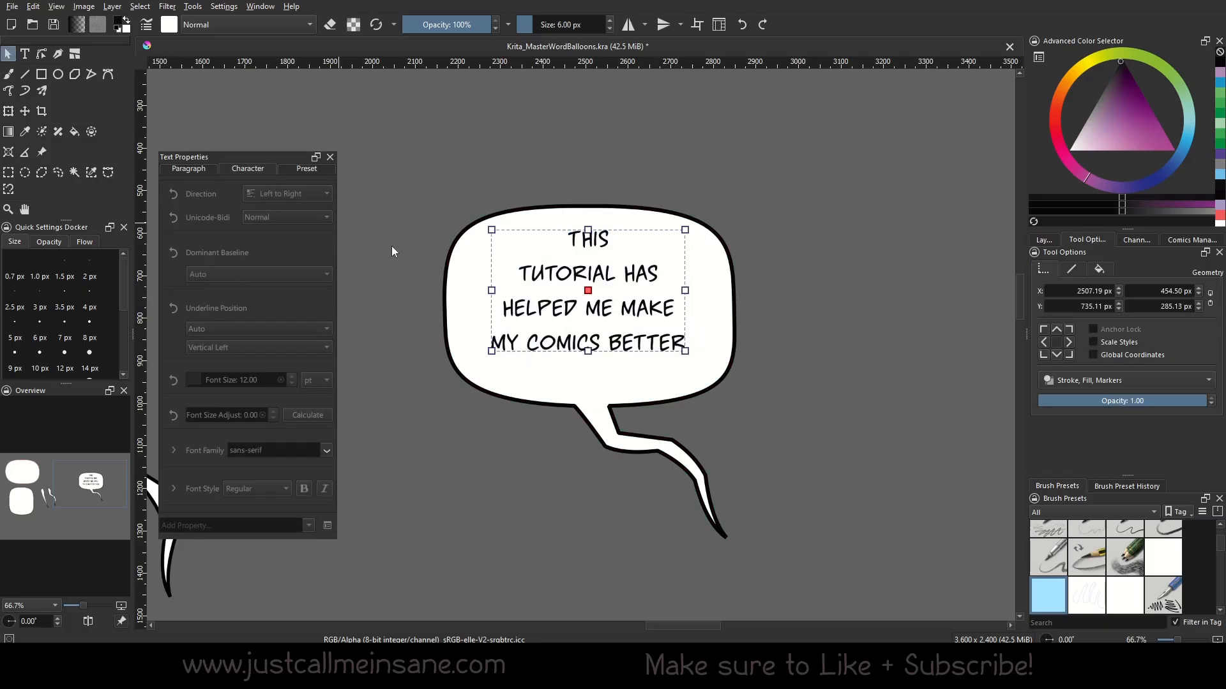
double_click(536, 282)
key("ctrl+a")
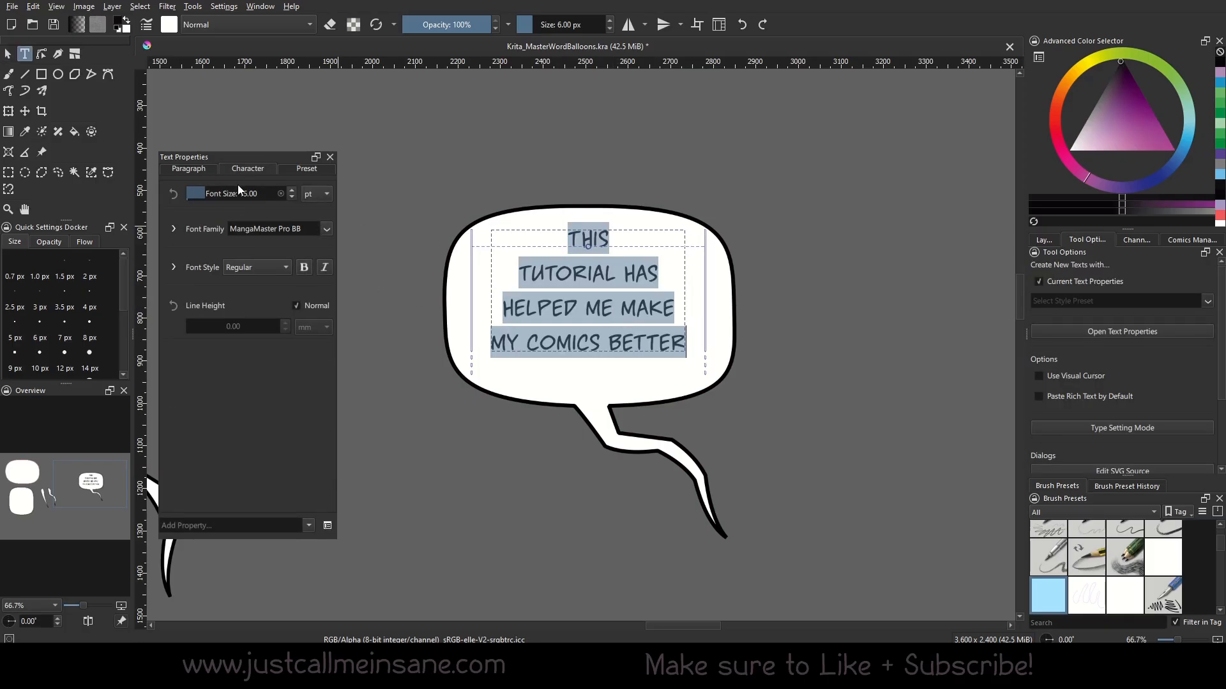
left_click(291, 191)
left_click(291, 191)
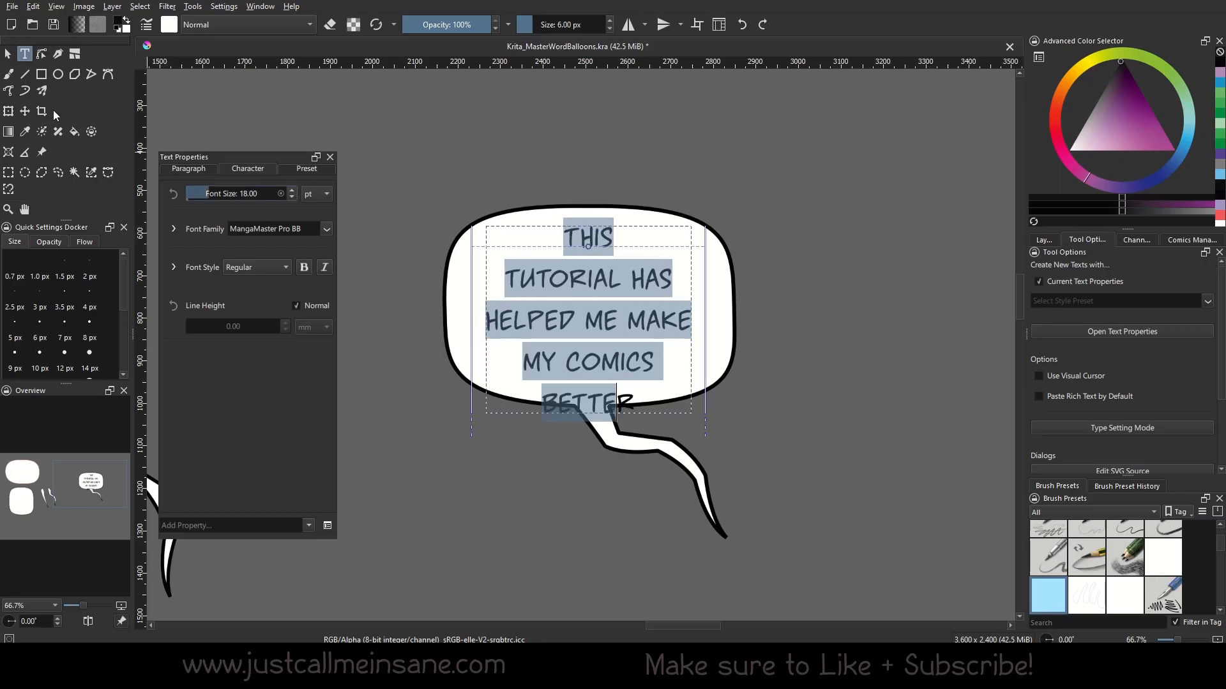
Widen the text's wrapping area so the dialogue fits on four lines, and reposition the text block inside the balloon
left_click_drag(706, 297, 724, 297)
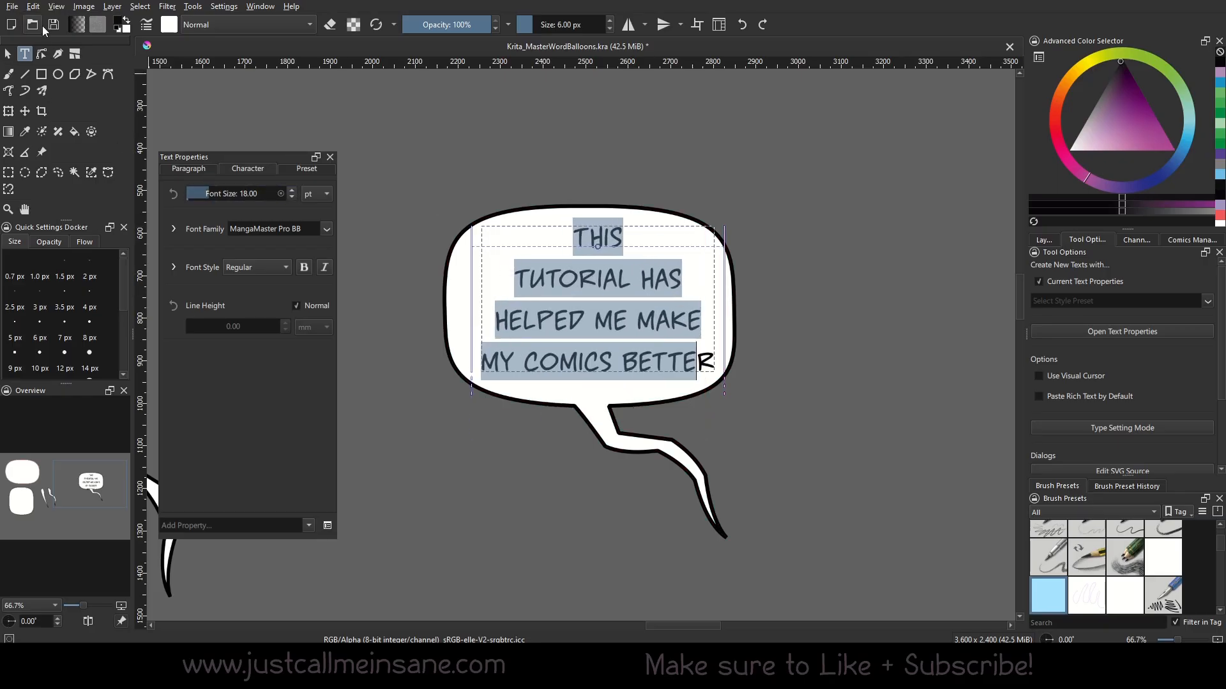
left_click(8, 53)
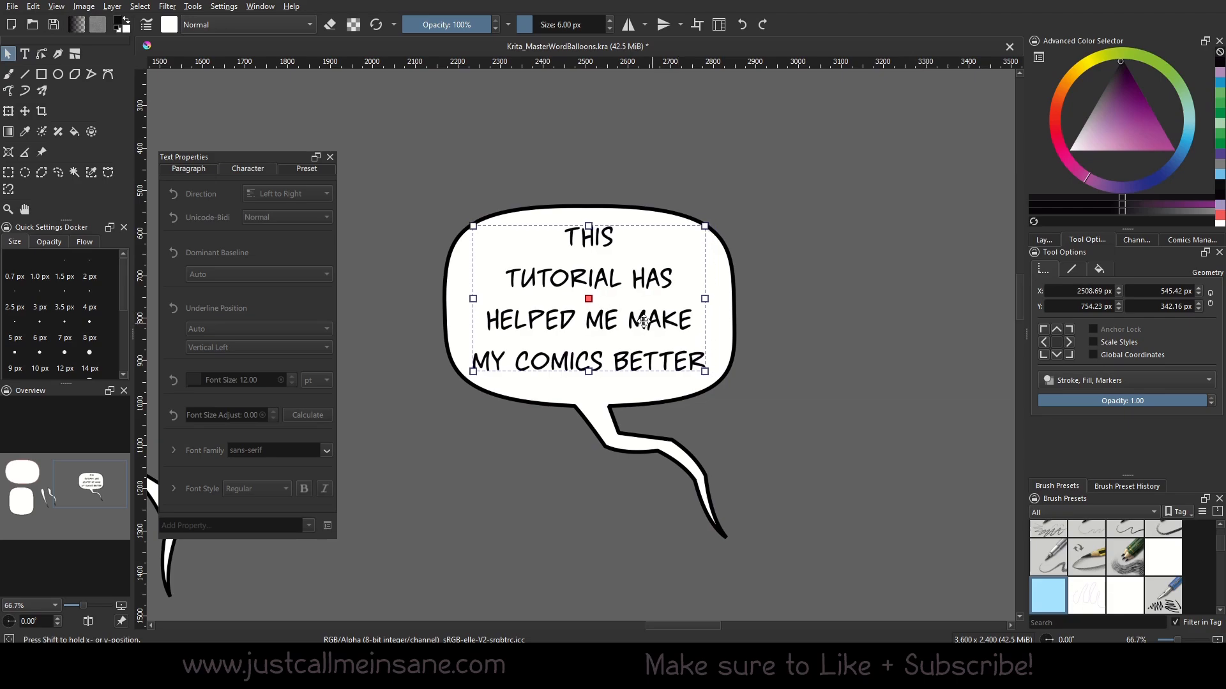
left_click_drag(643, 321, 640, 317)
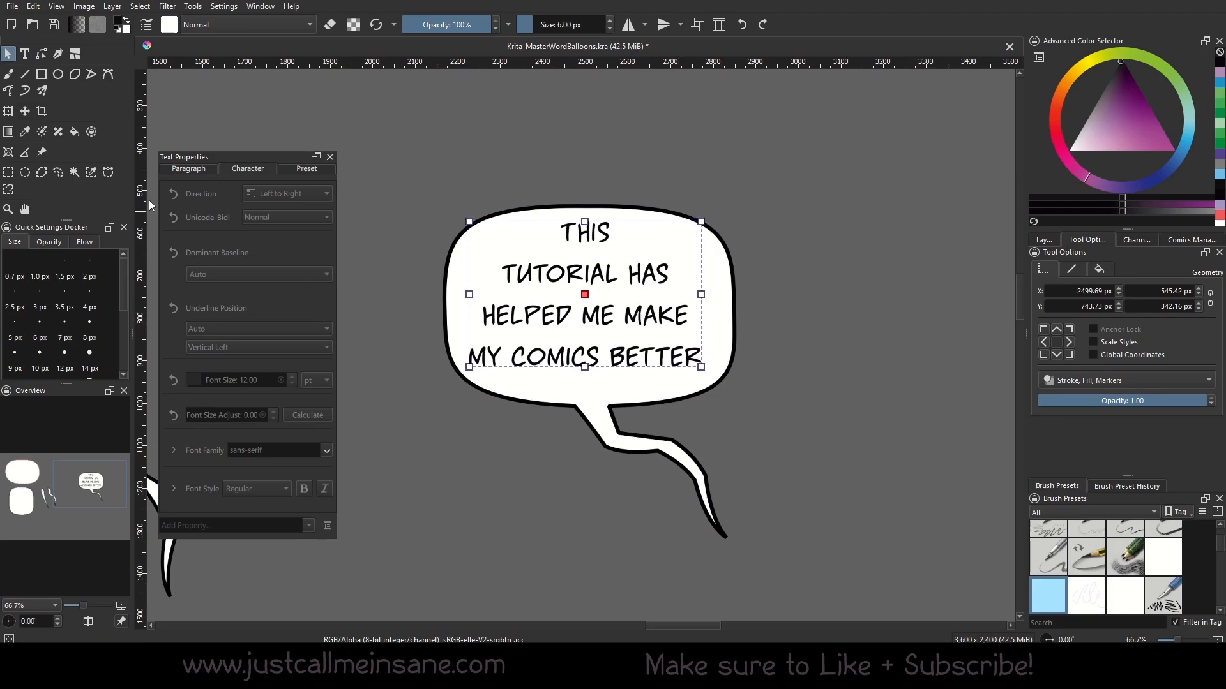
Replace the text's normal line height with 7 mm and recenter the text block in the balloon
left_click(180, 172)
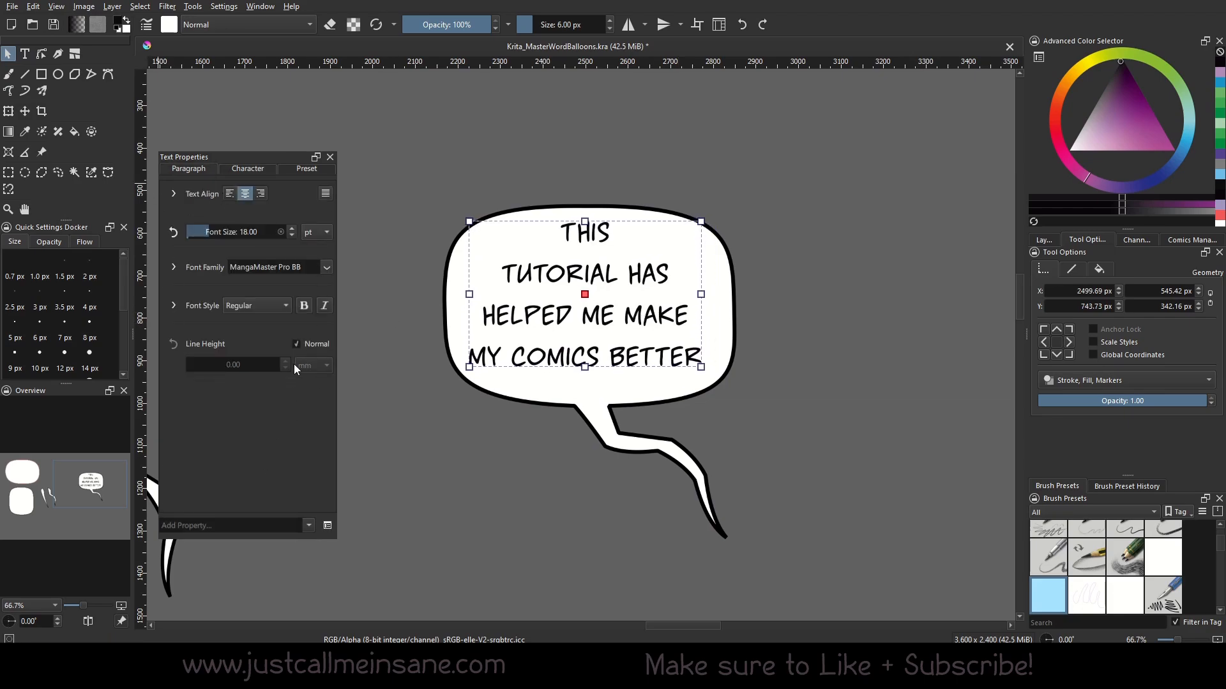
left_click(294, 345)
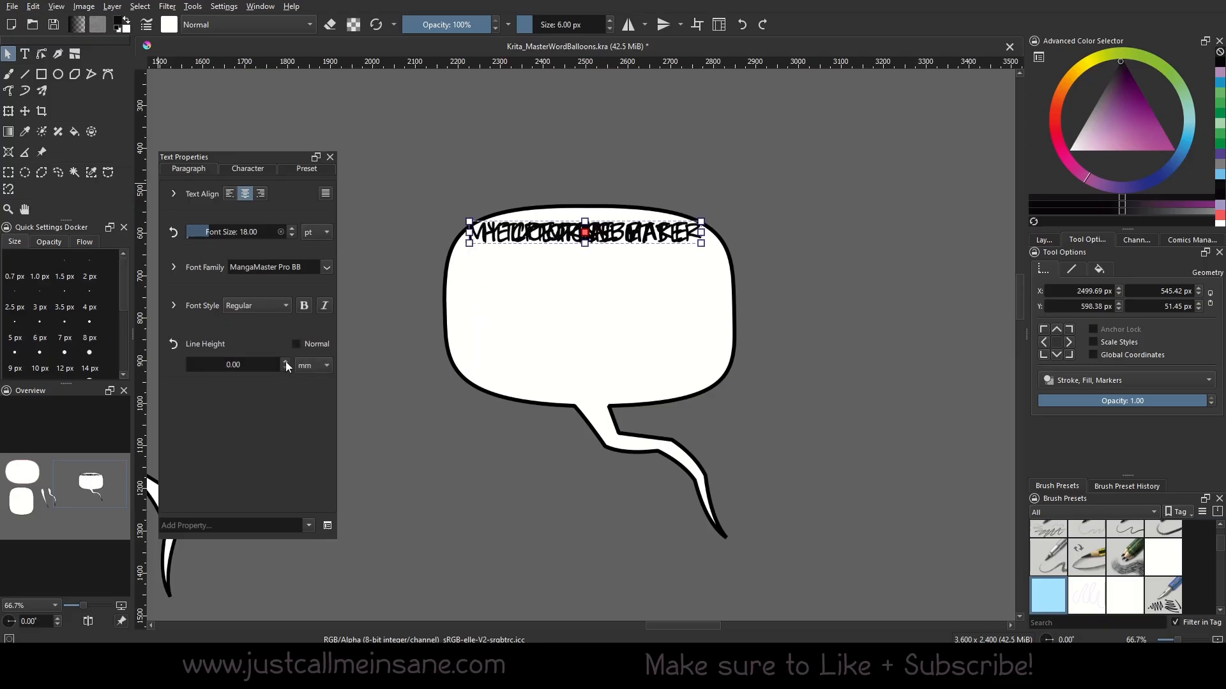
left_click(285, 361)
left_click(285, 361)
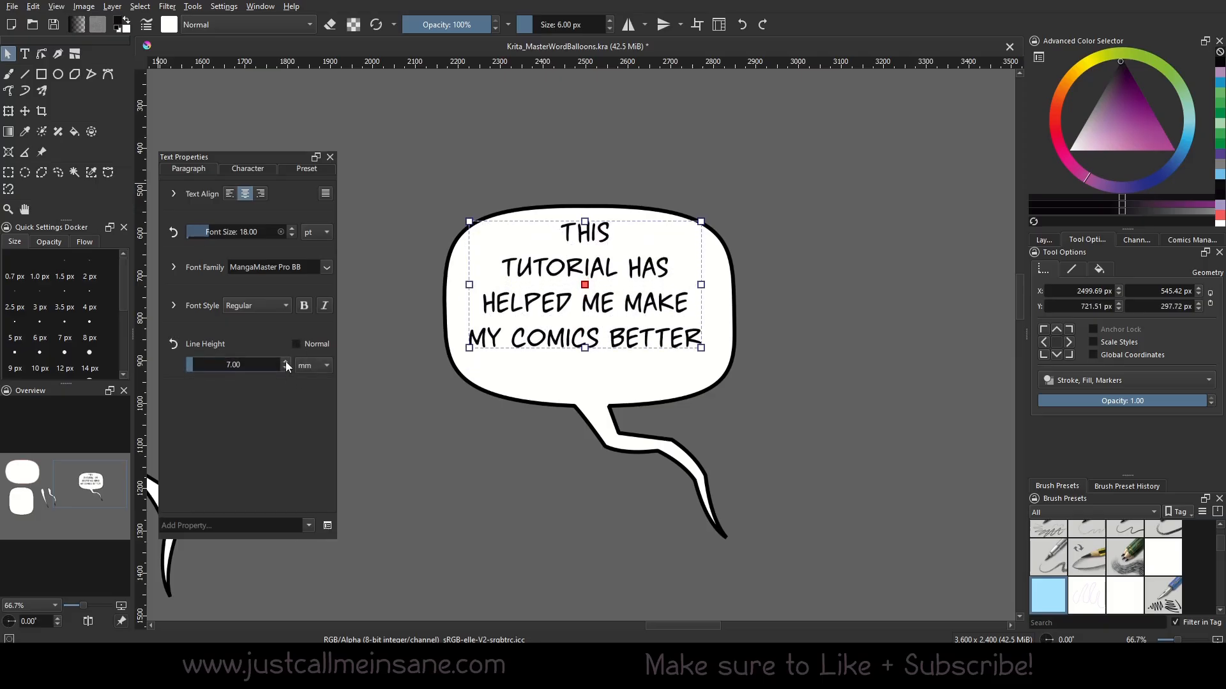
left_click(285, 361)
left_click(285, 368)
left_click_drag(563, 321, 567, 314)
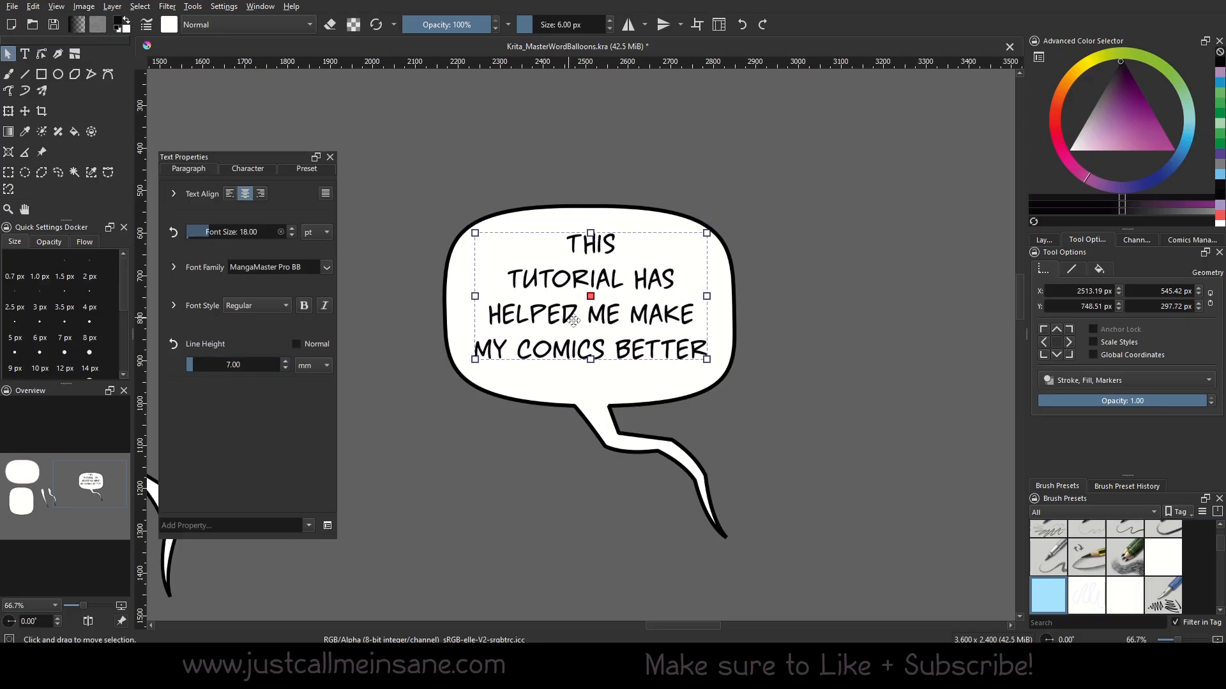
left_click(582, 180)
Select the merged balloon-and-tail shape behind the text and open it for point editing
scroll(663, 337, "down", 2)
scroll(708, 434, "down", 1)
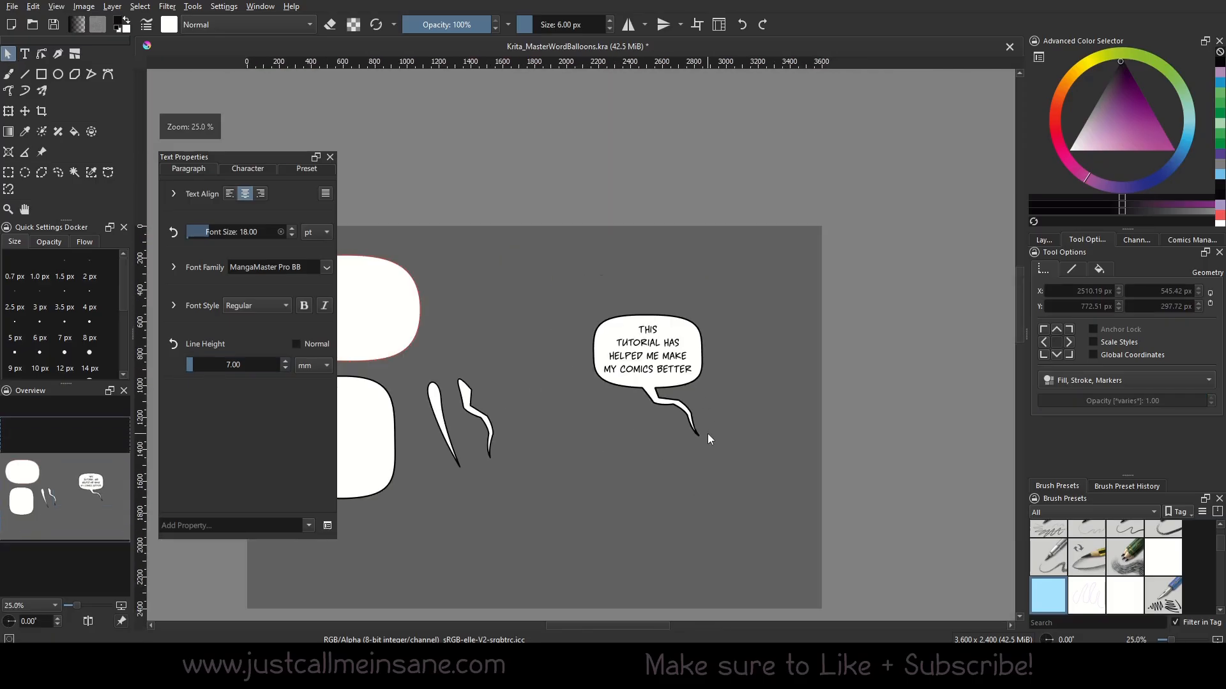
scroll(707, 434, "up", 3)
left_click_drag(580, 383, 600, 444)
scroll(581, 375, "down", 1)
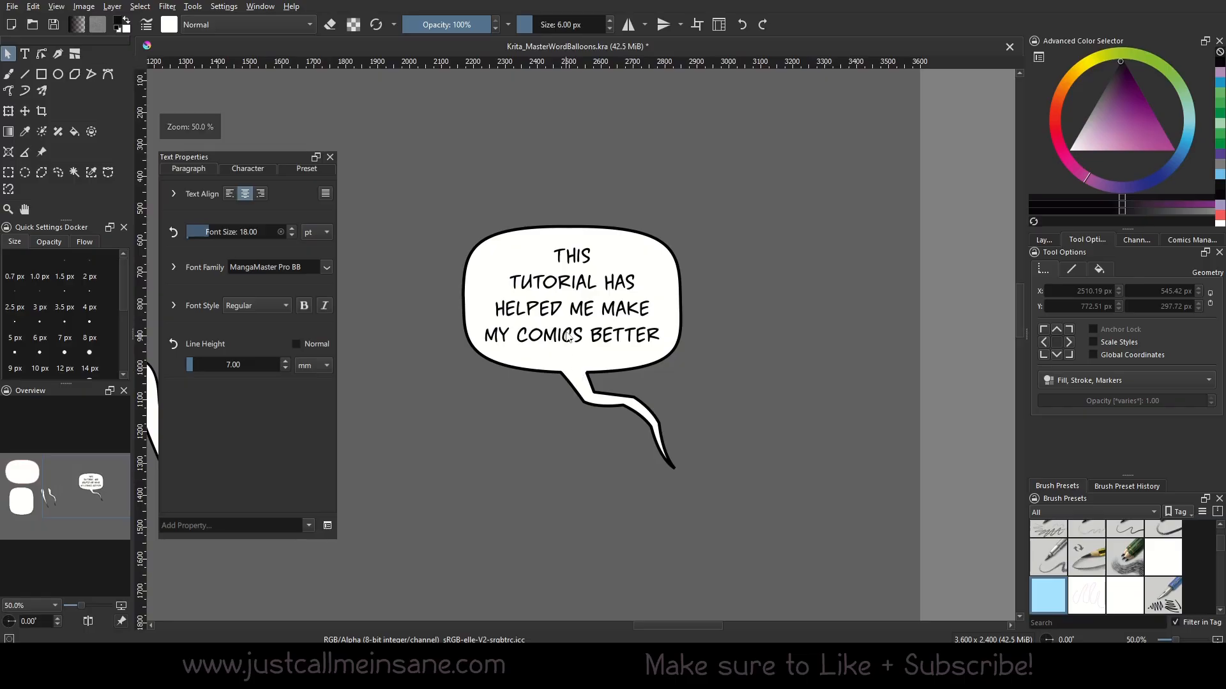
left_click(577, 378)
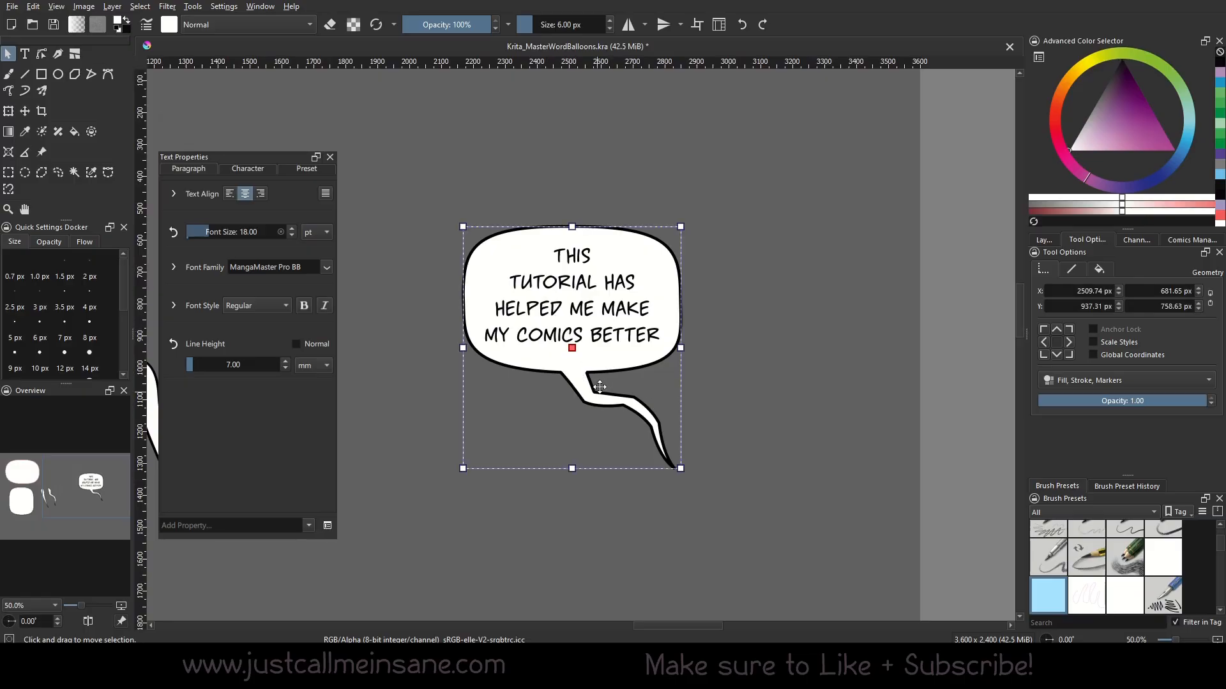
scroll(607, 400, "up", 1)
double_click(488, 322)
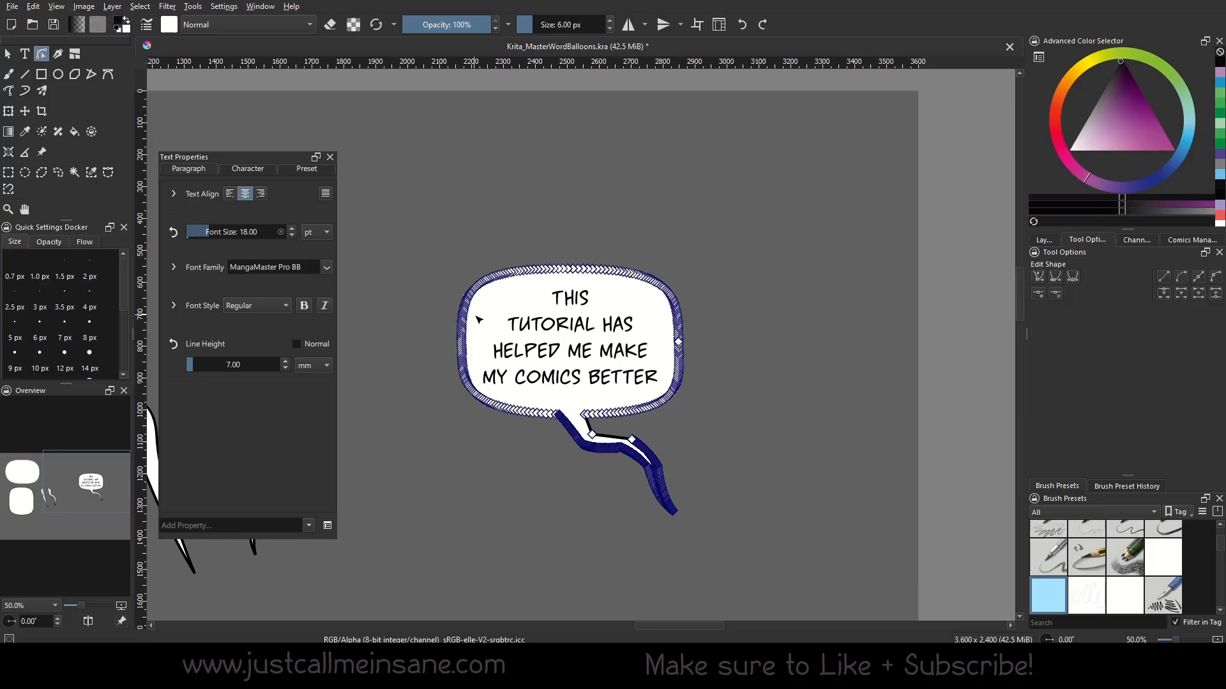